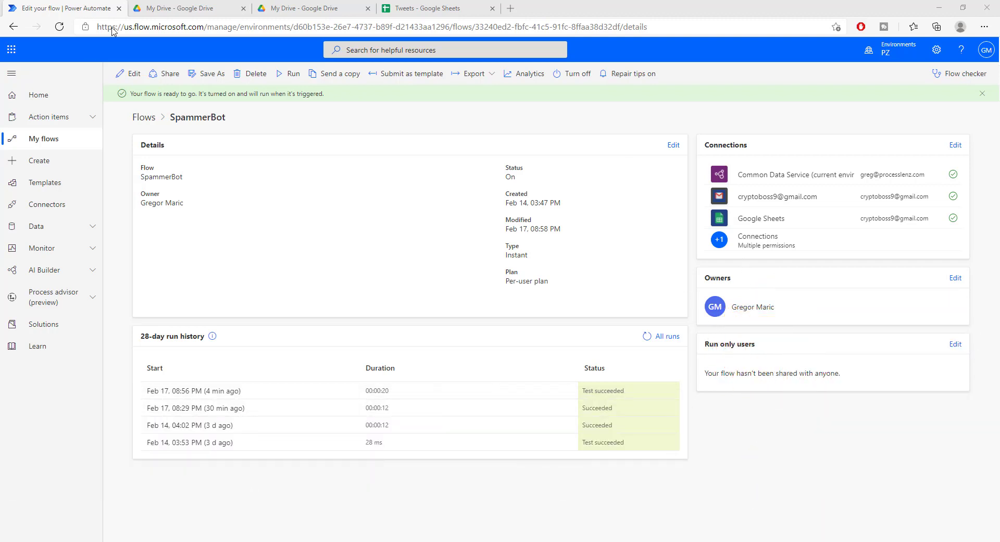
Start a manual run of the SpammerBot flow.
{"action": "left_click", "coordinate": [289, 74]}
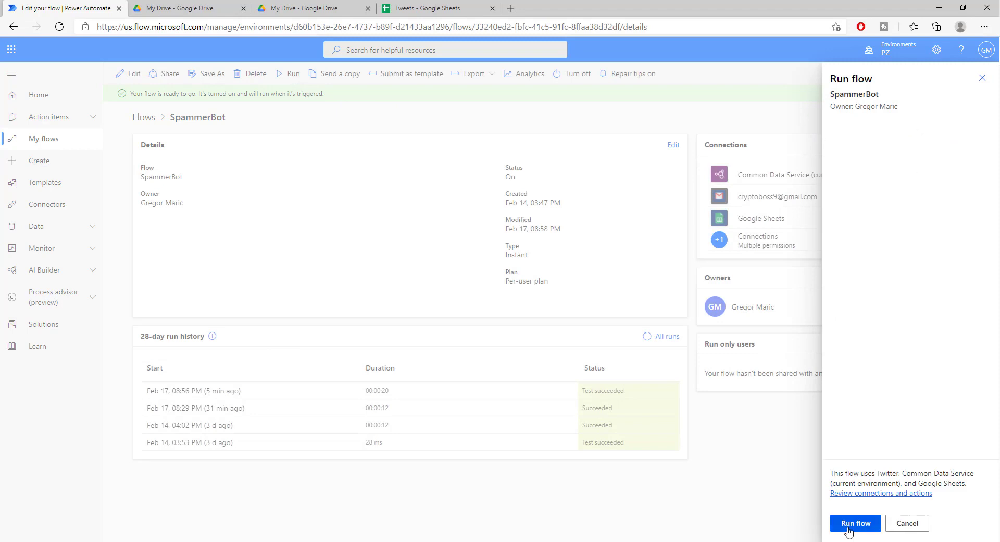
{"action": "left_click", "coordinate": [848, 527]}
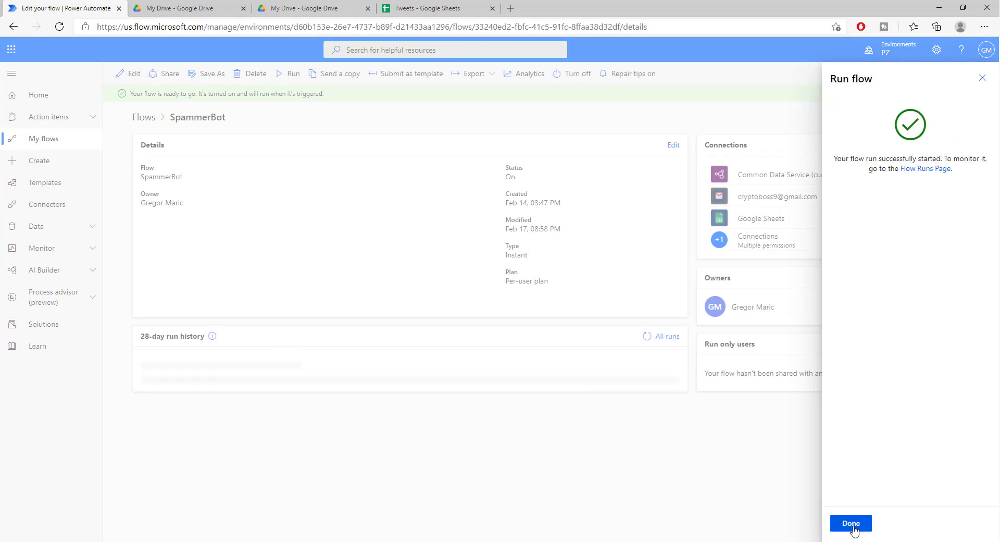
Switch to the Tweets sheet and watch five neutral or negative tweet rows appear.
{"action": "left_click", "coordinate": [446, 9]}
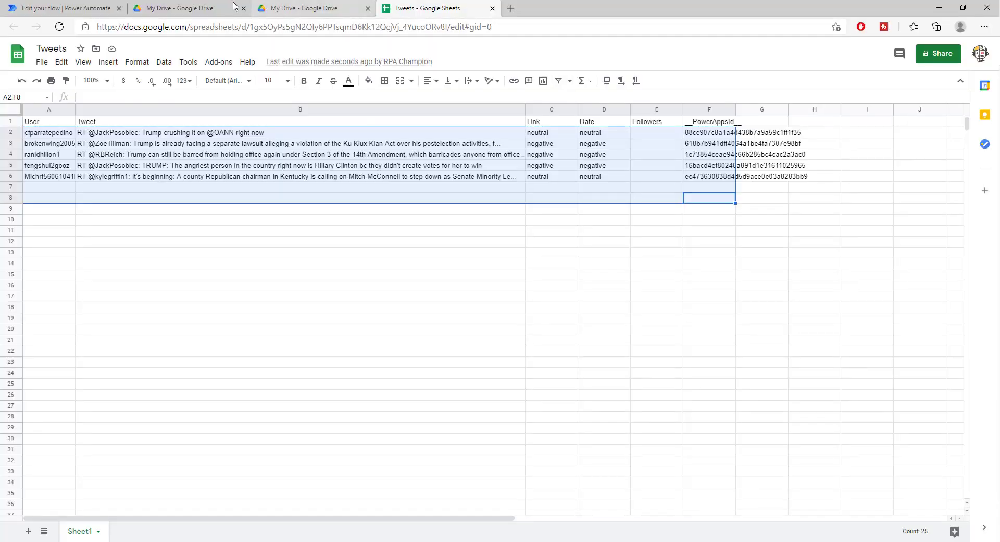
Return to the SpammerBot flow page and dismiss the run confirmation panel.
{"action": "left_click", "coordinate": [89, 12]}
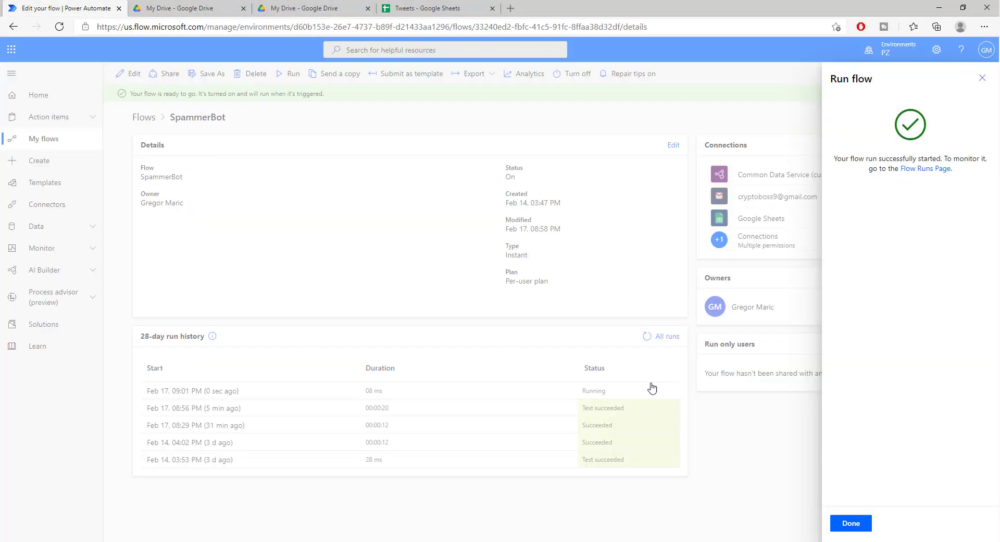
{"action": "left_click", "coordinate": [852, 521]}
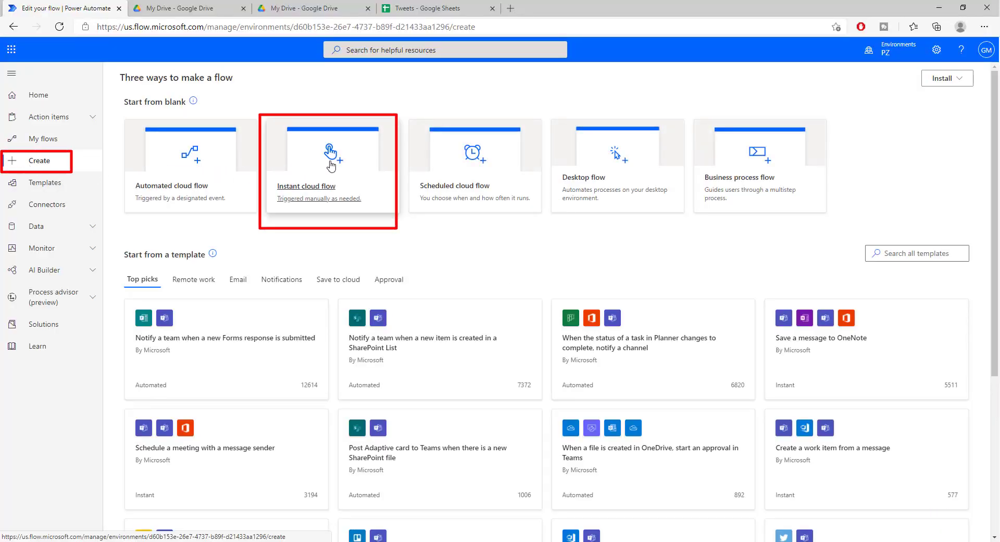
Create an instant cloud flow named 'Trigger' using the Manually trigger a flow trigger.
{"action": "left_click", "coordinate": [336, 164]}
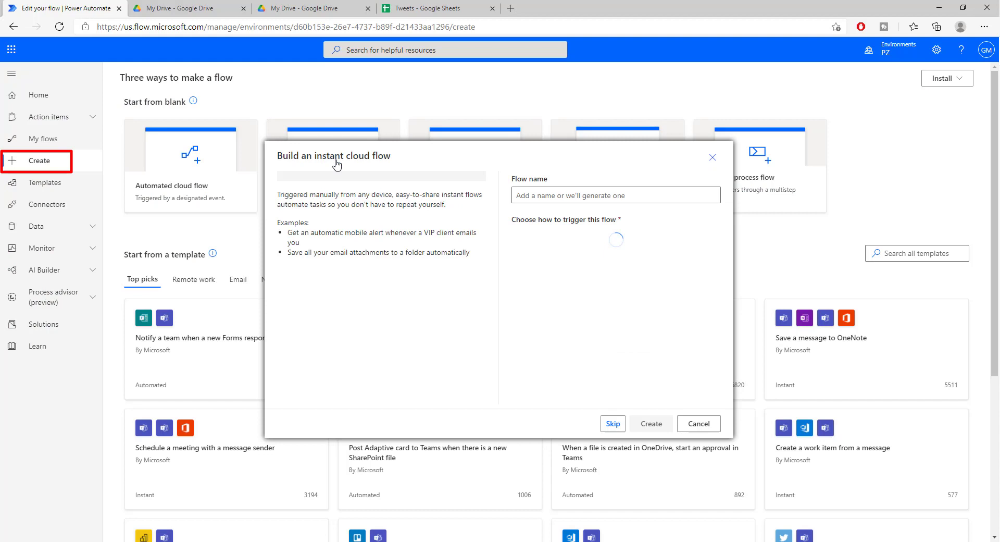
{"action": "left_click", "coordinate": [633, 195]}
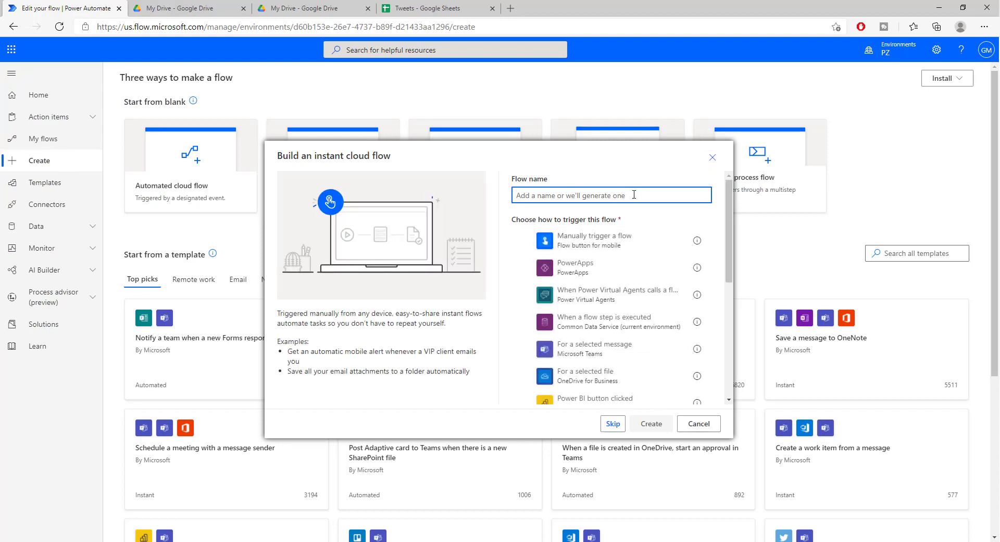
{"action": "type", "text": "Trigger"}
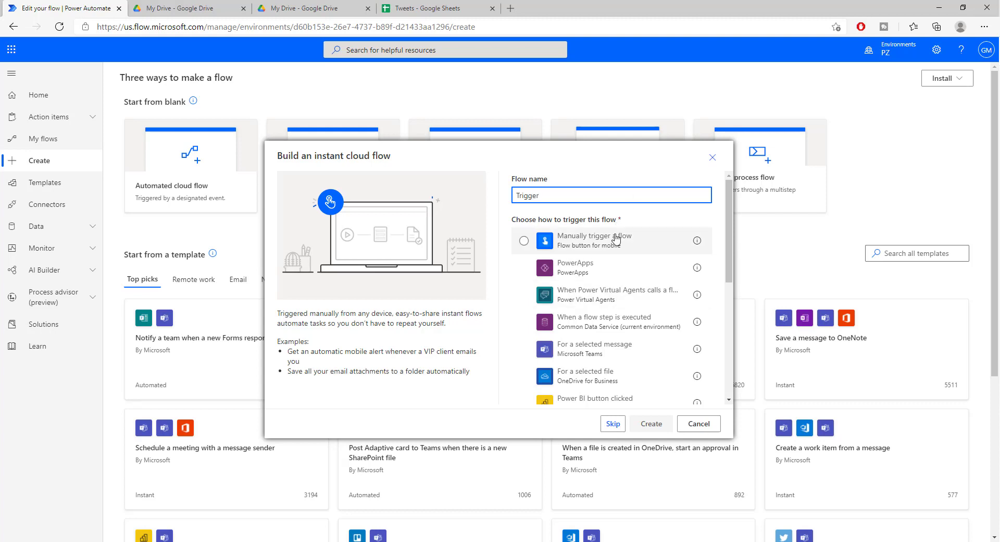
{"action": "scroll", "coordinate": [617, 241], "scroll_direction": "down", "scroll_amount": 1}
{"action": "scroll", "coordinate": [617, 241], "scroll_direction": "down", "scroll_amount": 3}
{"action": "scroll", "coordinate": [604, 223], "scroll_direction": "up", "scroll_amount": 5}
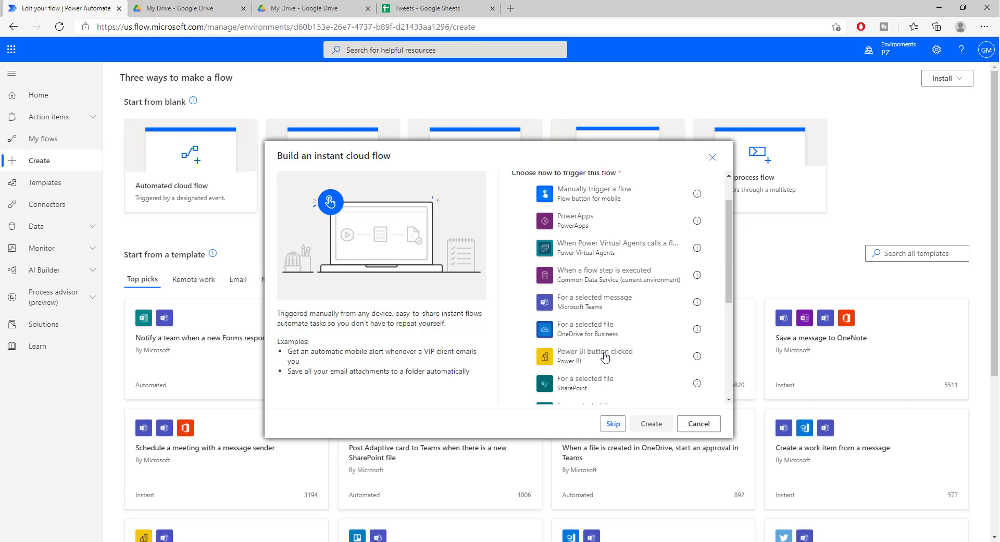
{"action": "left_click", "coordinate": [578, 244]}
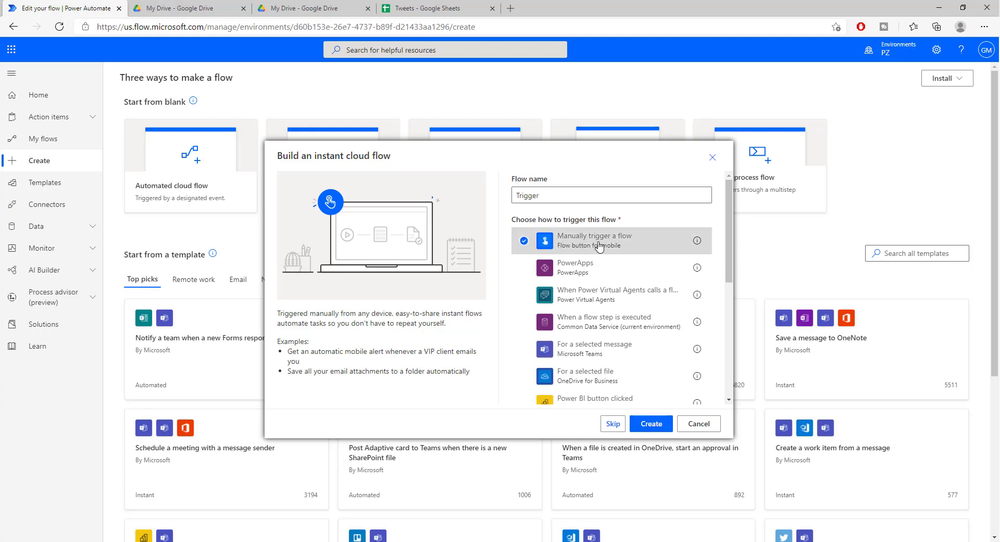
{"action": "left_click", "coordinate": [669, 431]}
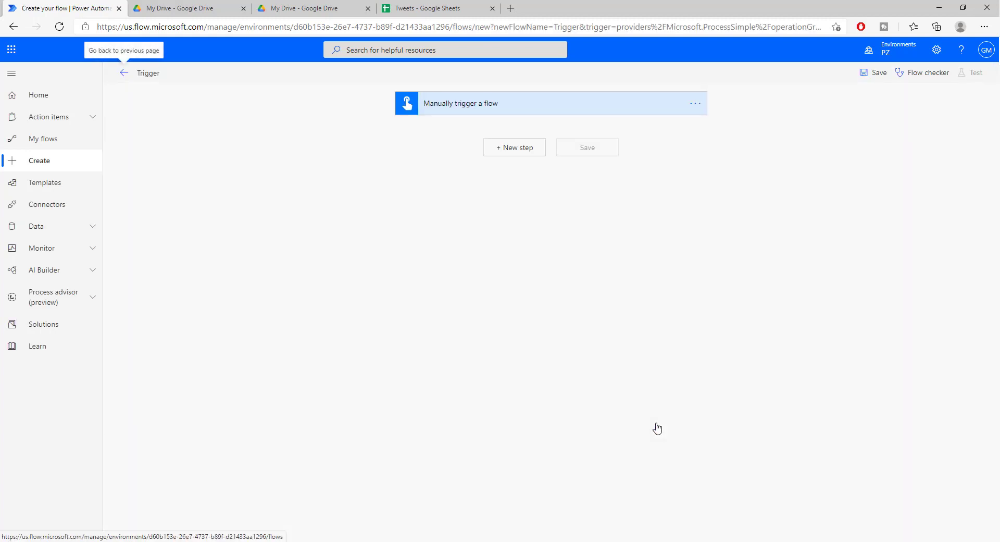
Add the Twitter Search tweets action as the step after the manual trigger.
{"action": "left_click", "coordinate": [513, 148]}
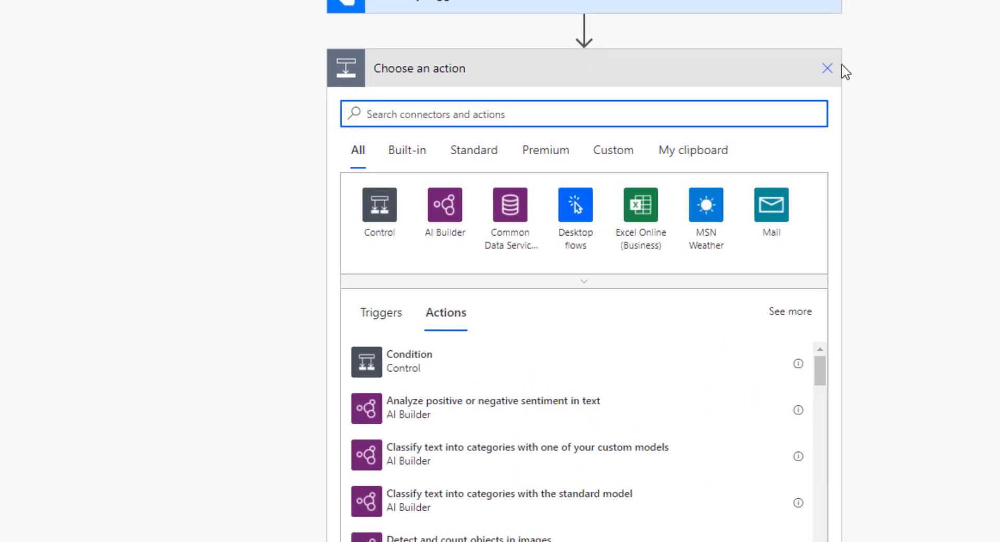
{"action": "type", "text": "twit"}
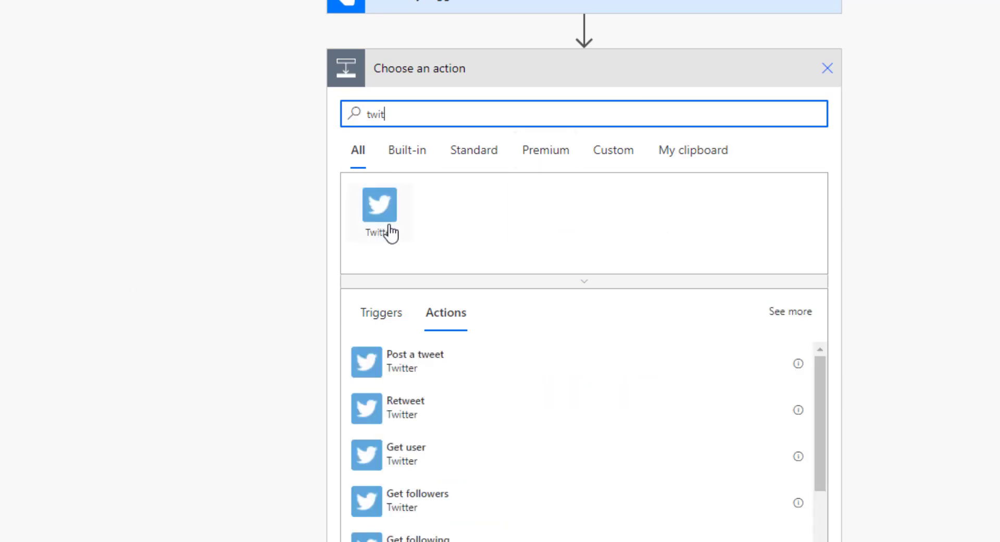
{"action": "scroll", "coordinate": [515, 379], "scroll_direction": "down", "scroll_amount": 1}
{"action": "scroll", "coordinate": [517, 484], "scroll_direction": "down", "scroll_amount": 4}
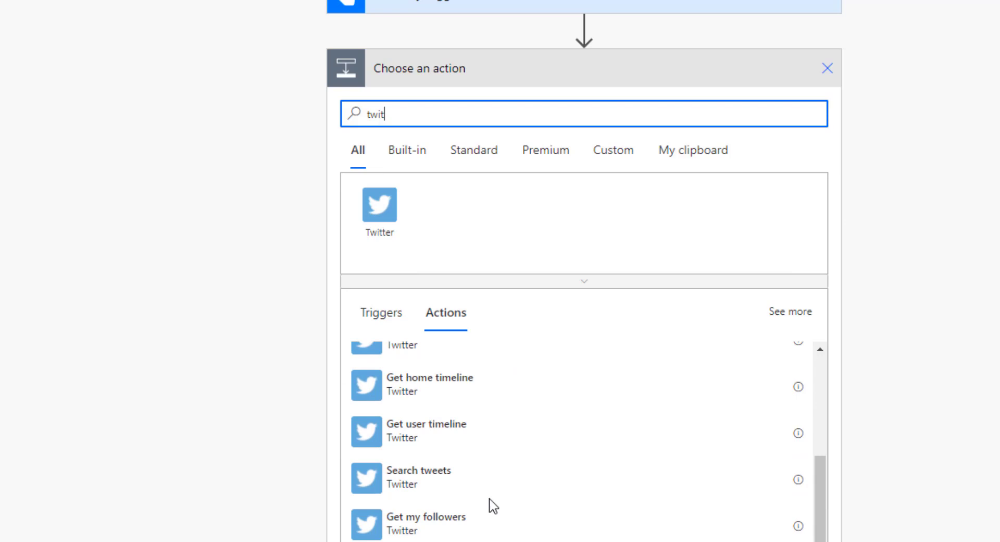
{"action": "scroll", "coordinate": [490, 507], "scroll_direction": "up", "scroll_amount": 1}
{"action": "left_click", "coordinate": [426, 517]}
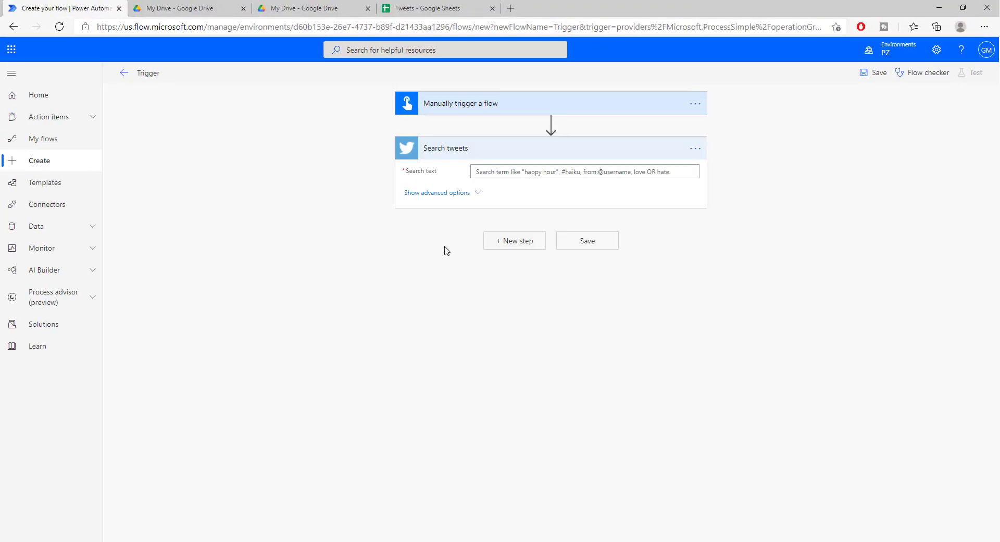
Show advanced options, enter search text TRUM and an overlong 2000… Maximum results value.
{"action": "left_click", "coordinate": [521, 137]}
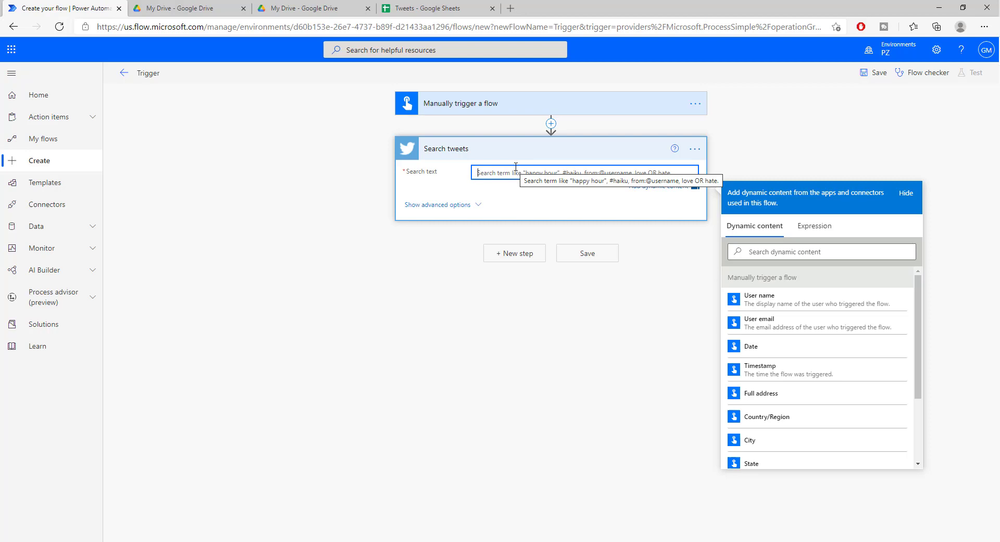
{"action": "left_click", "coordinate": [475, 204]}
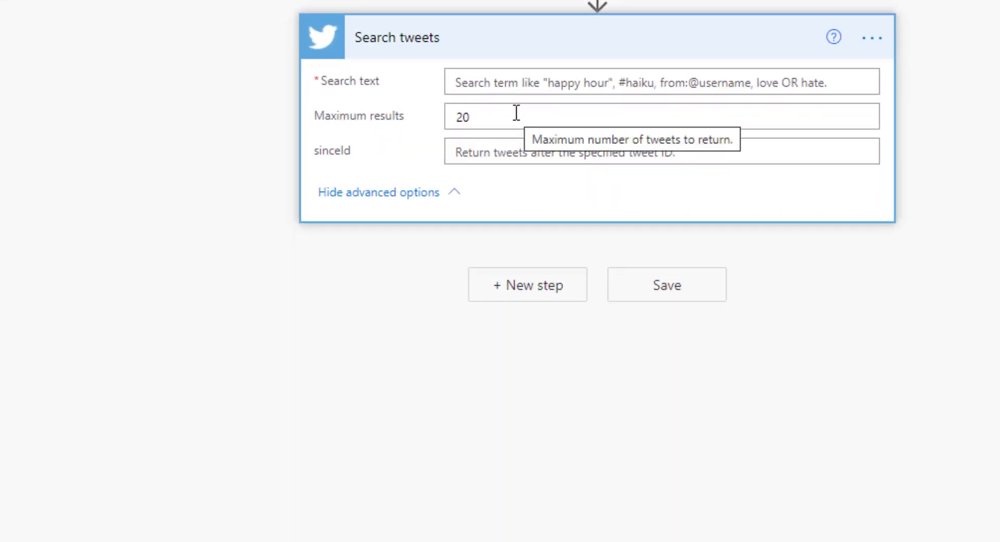
{"action": "left_click", "coordinate": [515, 113]}
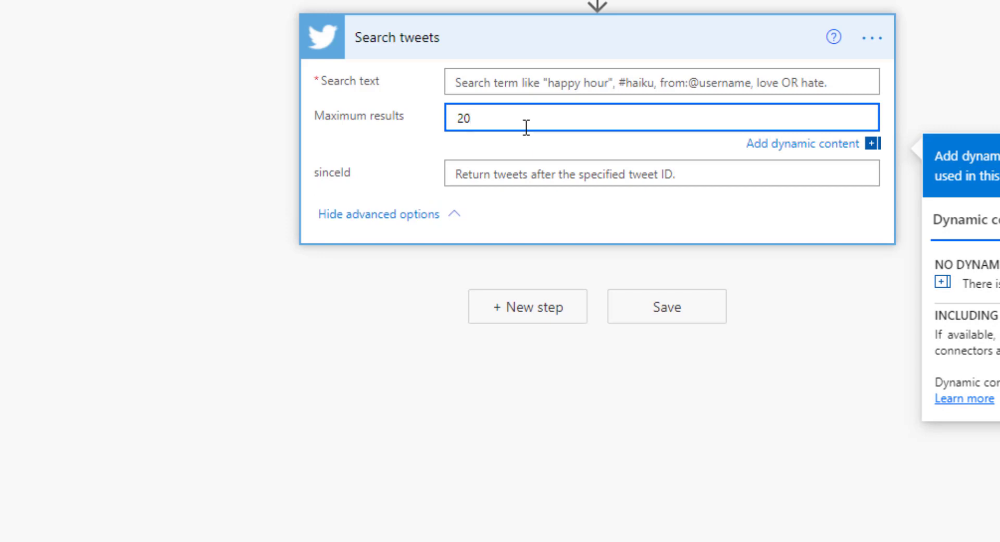
{"action": "type", "text": "20000000000000"}
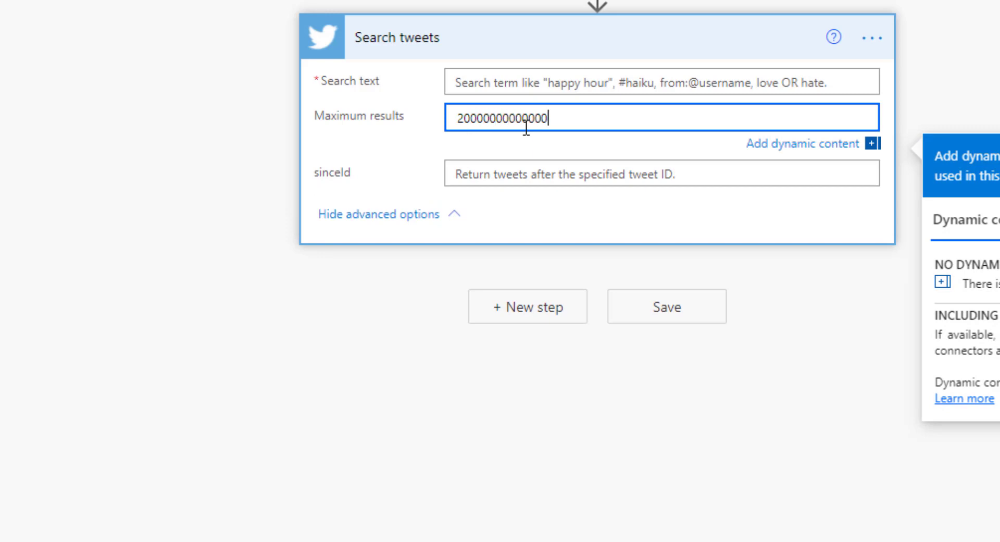
{"action": "type", "text": "00000000000000000000000000000000000000"}
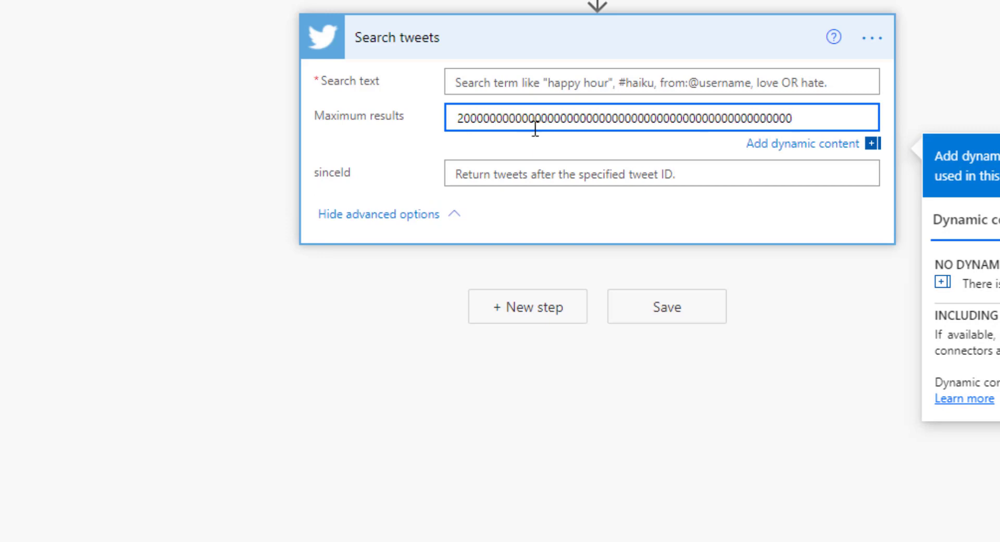
{"action": "left_click", "coordinate": [605, 83]}
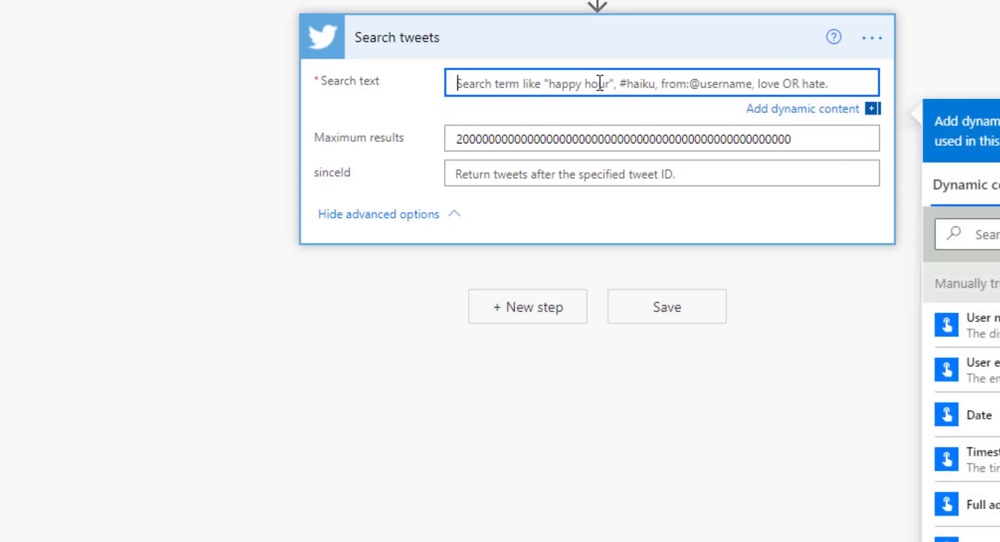
{"action": "type", "text": "TRUM"}
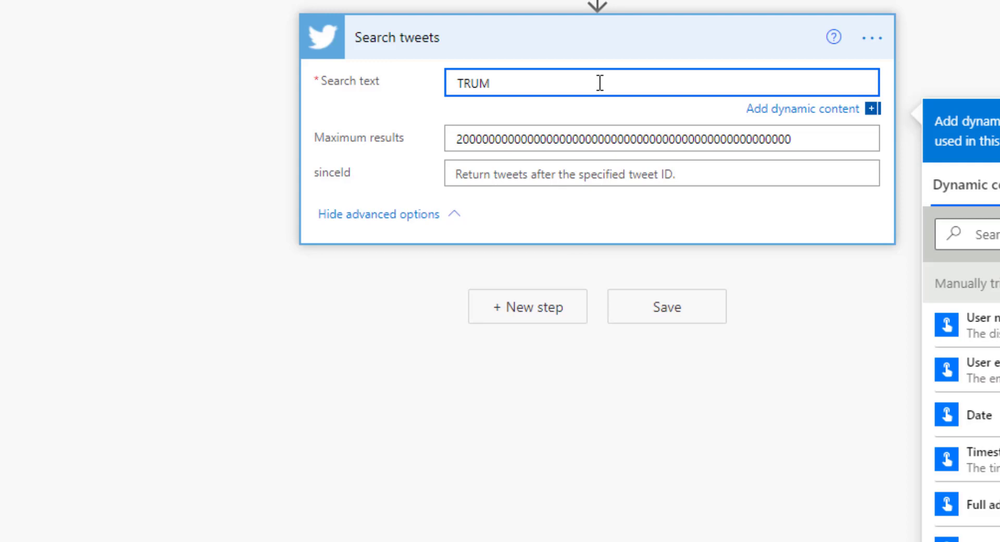
{"action": "left_click_drag", "start_coordinate": [587, 82], "coordinate": [423, 89]}
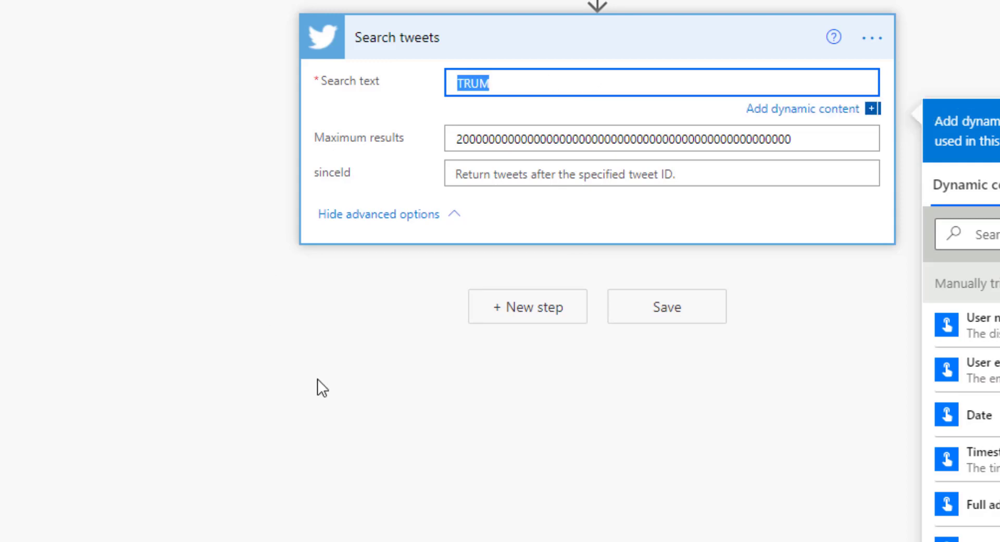
{"action": "left_click", "coordinate": [406, 140]}
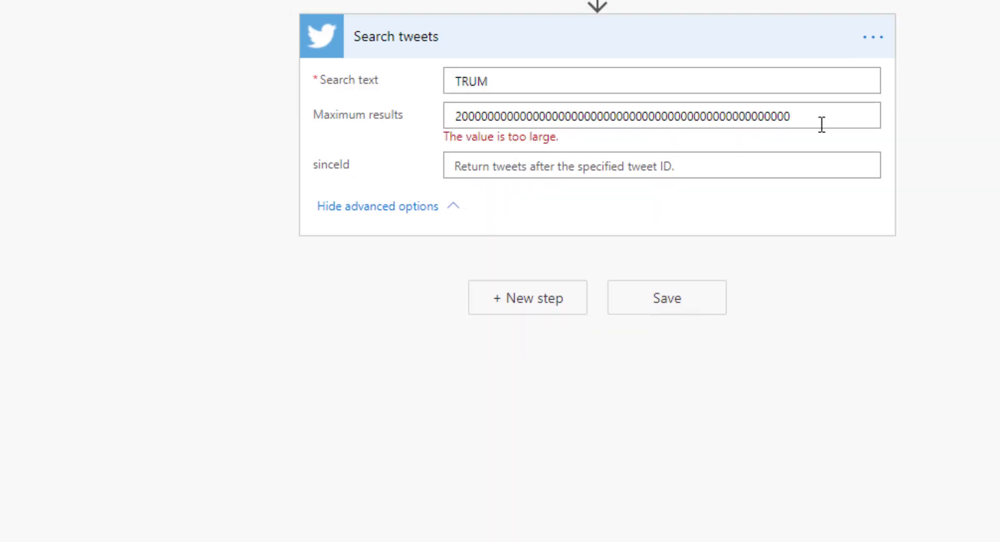
Trim Maximum results to 2000000 and place the cursor in the sinceId field.
{"action": "left_click_drag", "start_coordinate": [821, 124], "coordinate": [512, 115]}
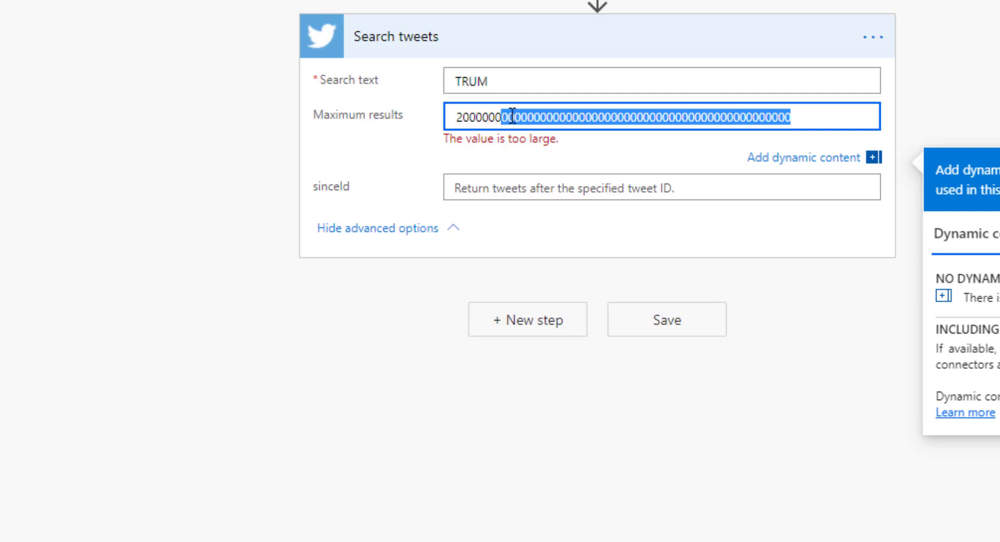
{"action": "key", "text": "BackSpace"}
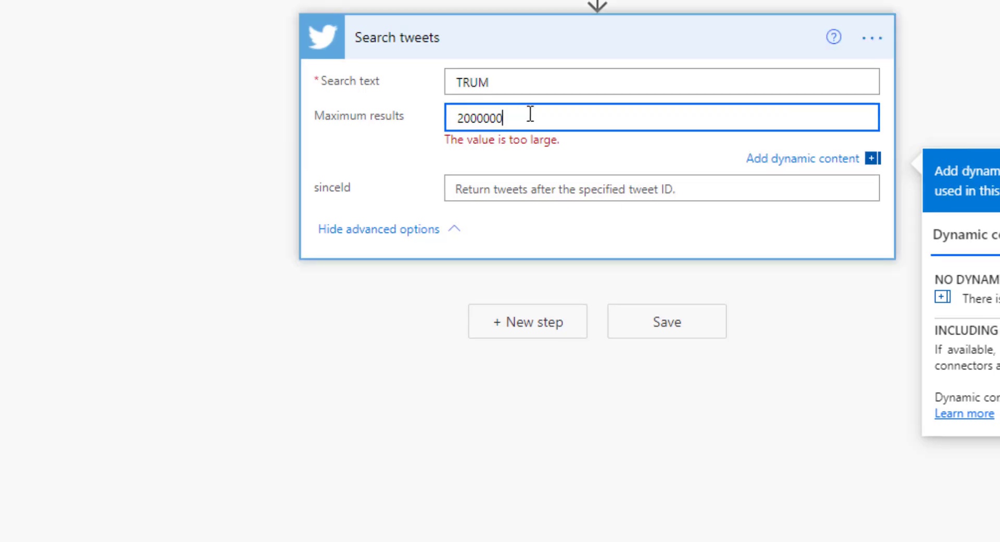
{"action": "left_click", "coordinate": [562, 81]}
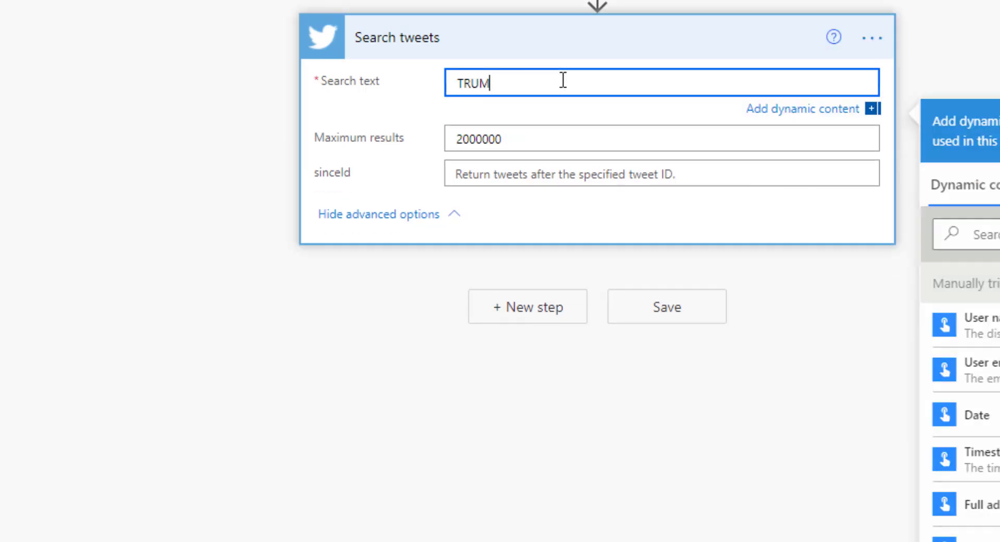
{"action": "left_click", "coordinate": [503, 173]}
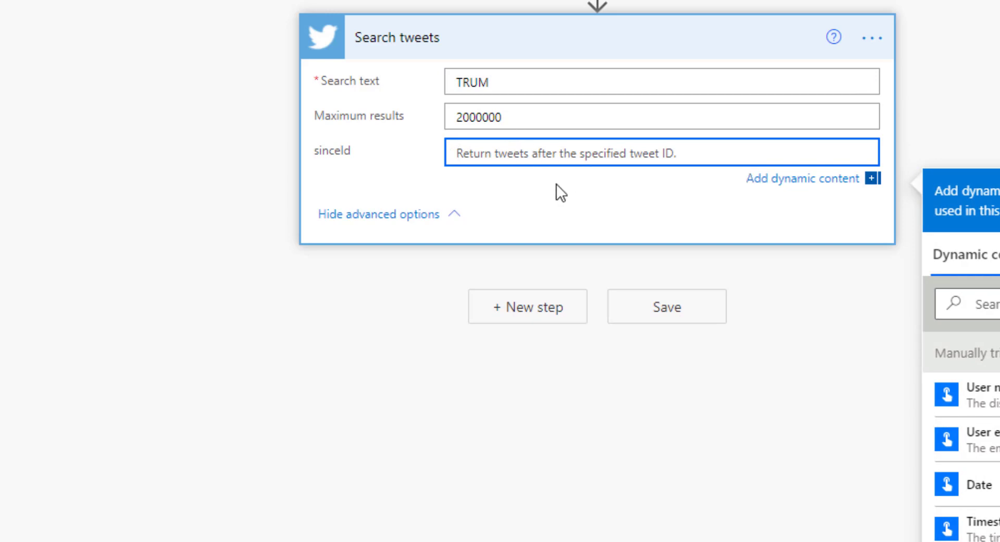
Cut Maximum results to 2, complete the search text to TRUMP, and add a new step.
{"action": "left_click", "coordinate": [505, 312]}
{"action": "left_click", "coordinate": [475, 38]}
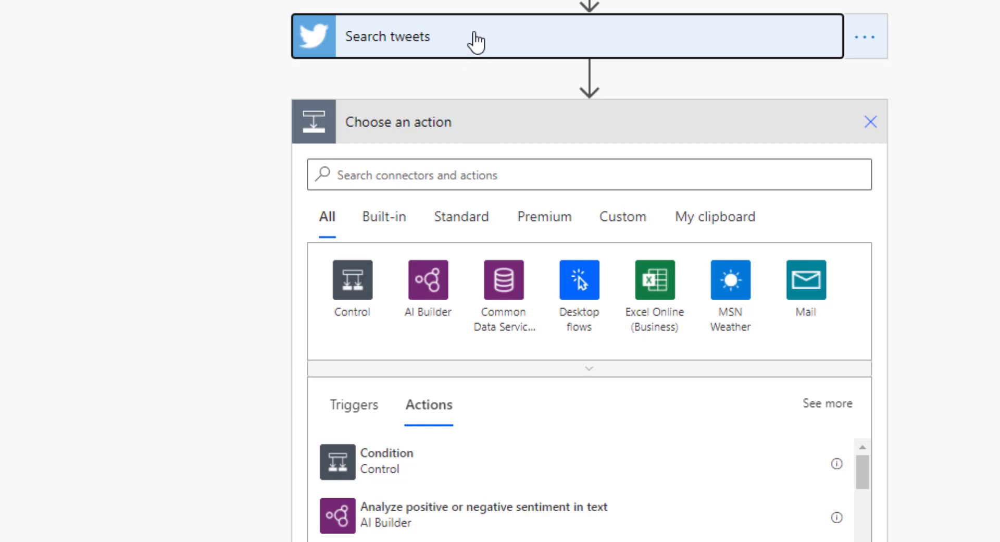
{"action": "left_click_drag", "start_coordinate": [495, 118], "coordinate": [456, 119]}
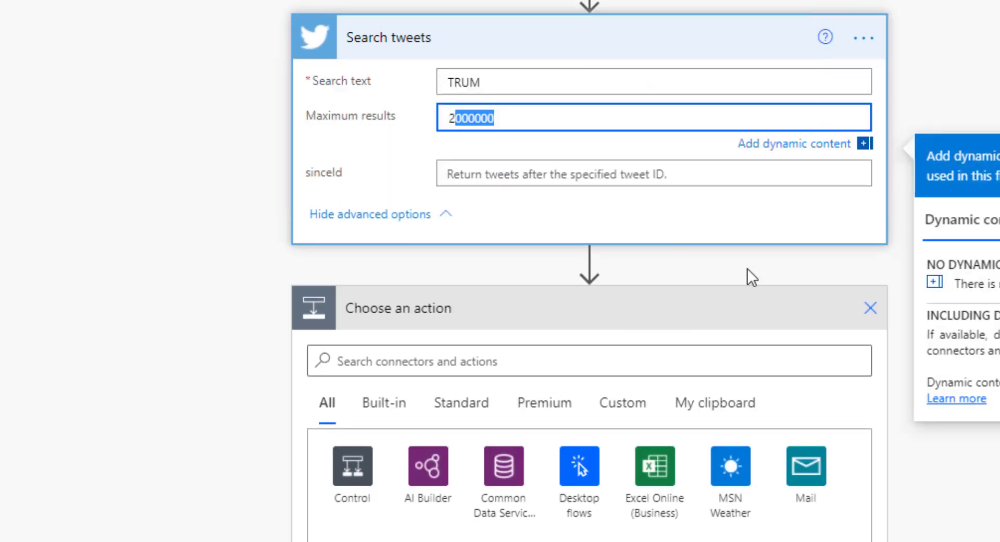
{"action": "key", "text": "BackSpace"}
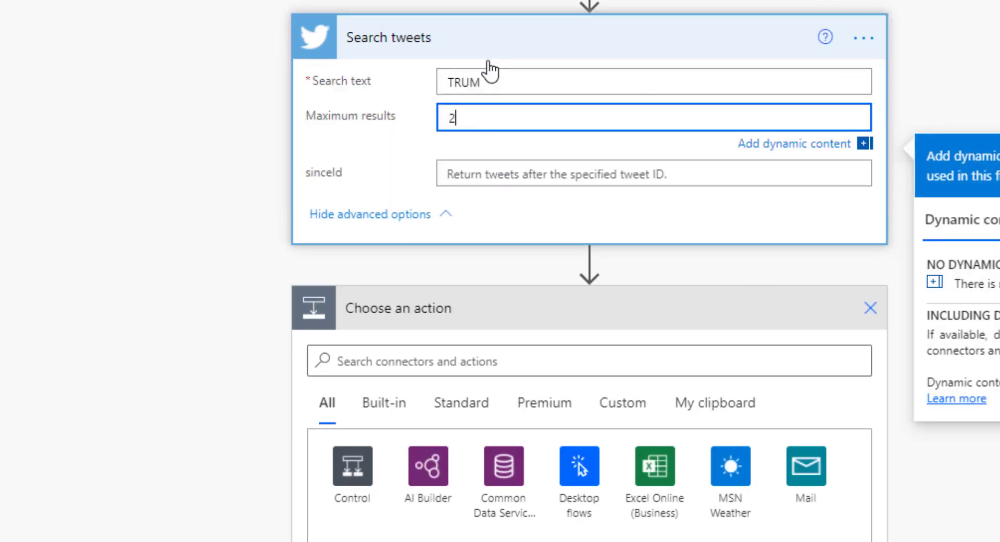
{"action": "left_click", "coordinate": [448, 308]}
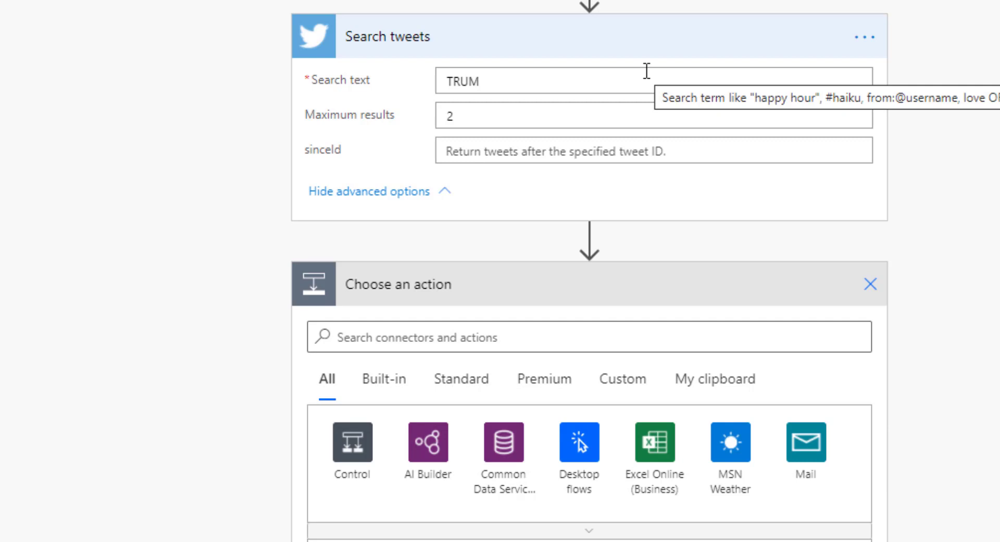
{"action": "left_click", "coordinate": [611, 82]}
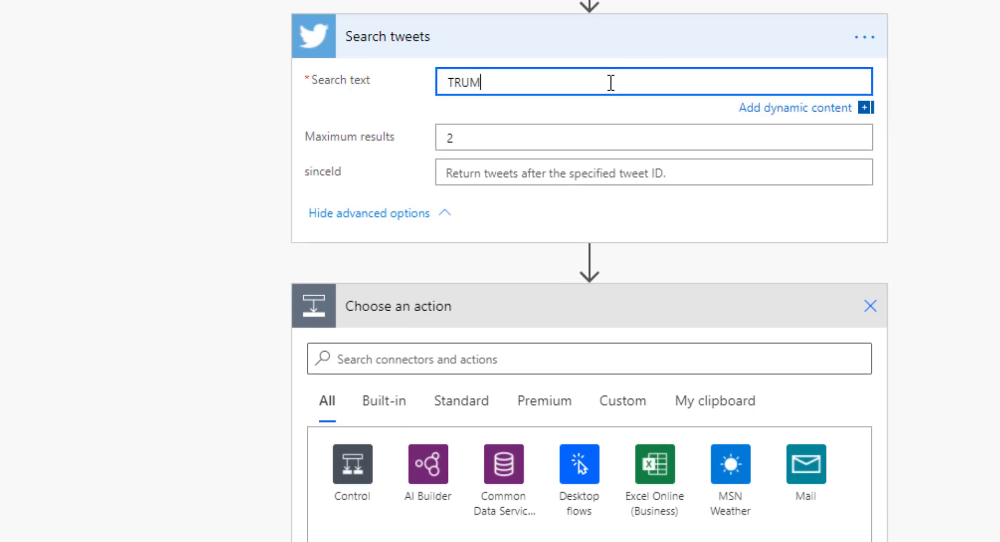
{"action": "type", "text": "P"}
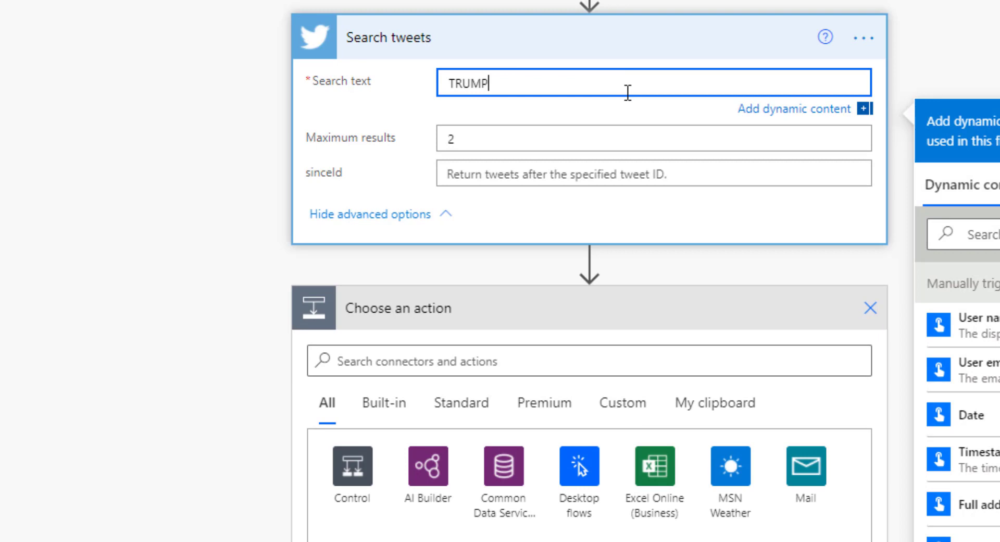
{"action": "left_click", "coordinate": [411, 368]}
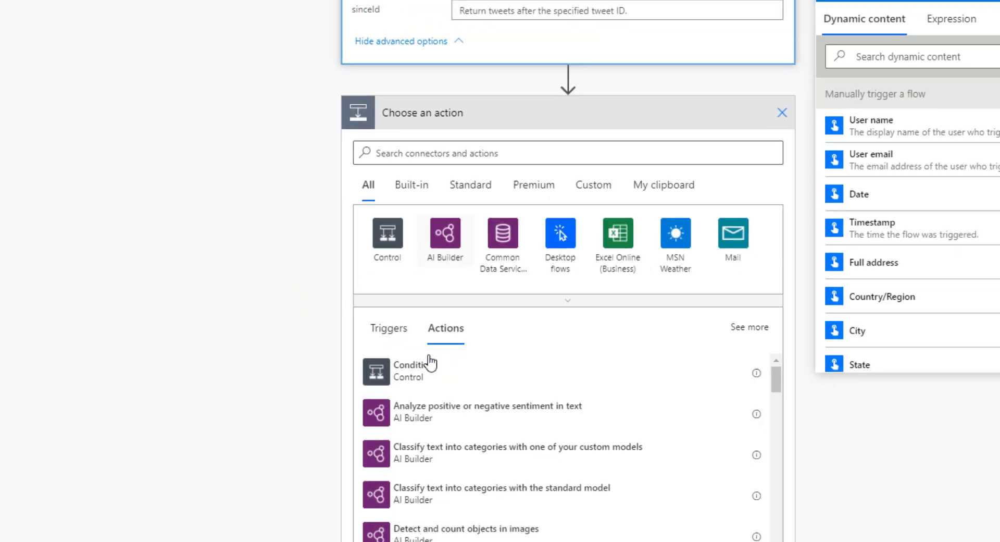
Narrow the AI Builder actions to sentiment ones by searching 'SENTIM'.
{"action": "left_click", "coordinate": [428, 465]}
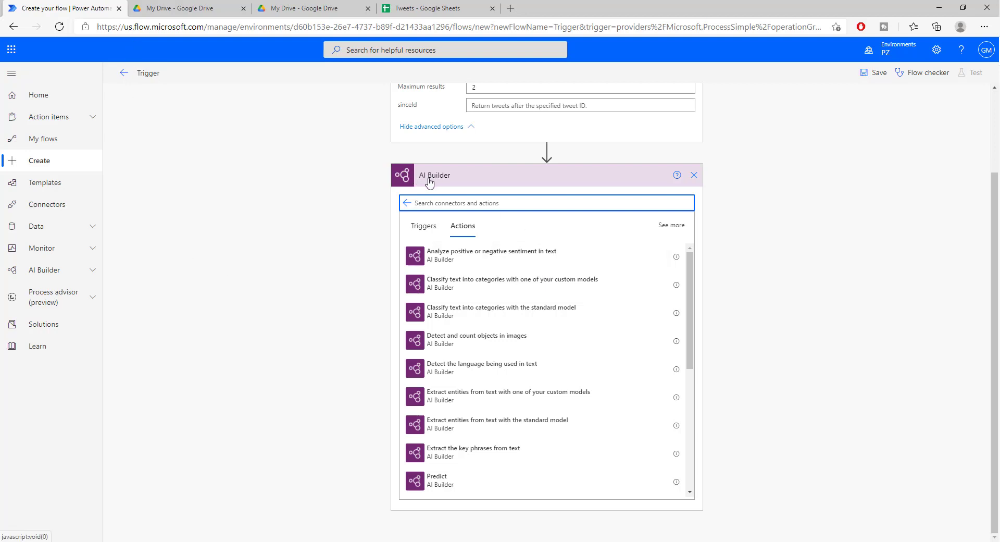
{"action": "scroll", "coordinate": [620, 305], "scroll_direction": "down", "scroll_amount": 4}
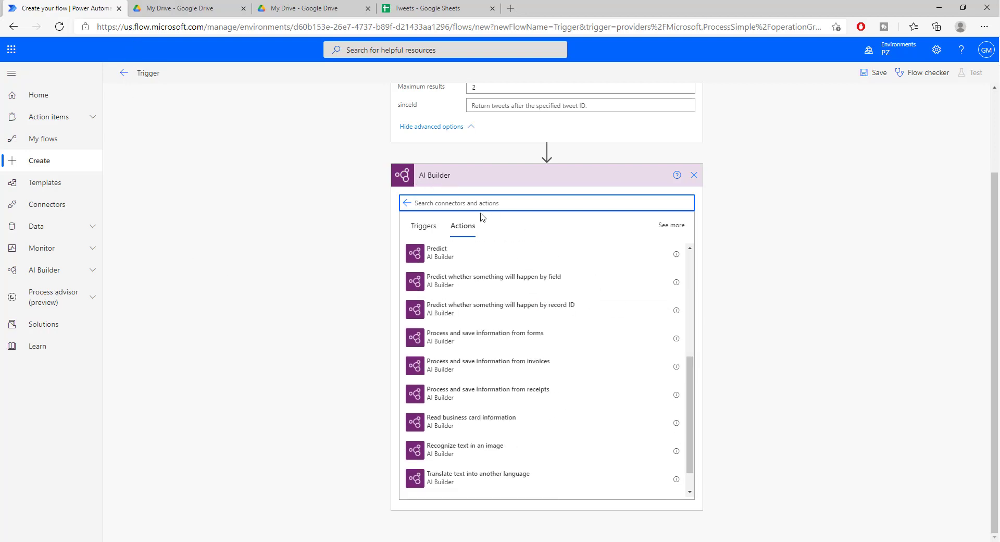
{"action": "type", "text": "SENTIM"}
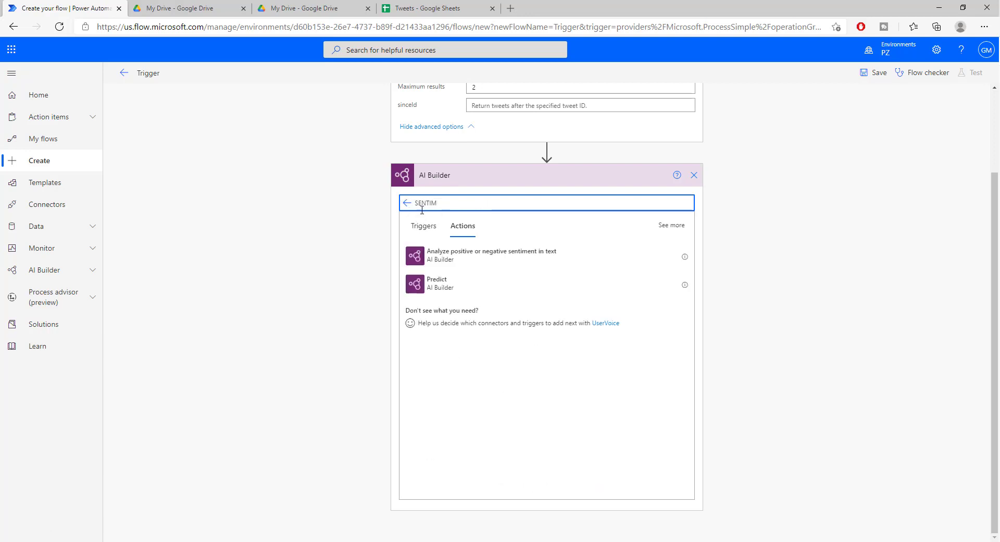
Add English positive-or-negative sentiment analysis on each result's Tweet text.
{"action": "left_click", "coordinate": [462, 261]}
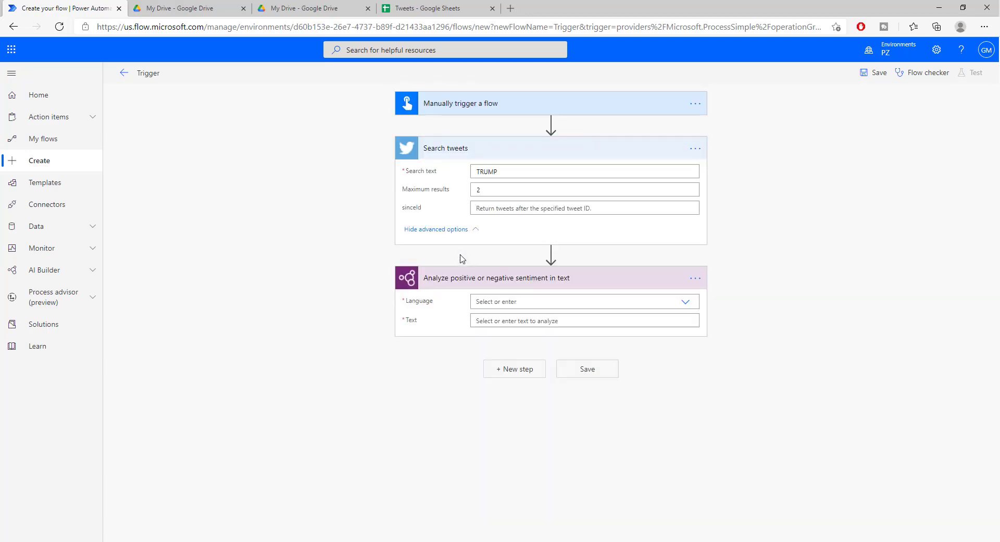
{"action": "left_click", "coordinate": [590, 305]}
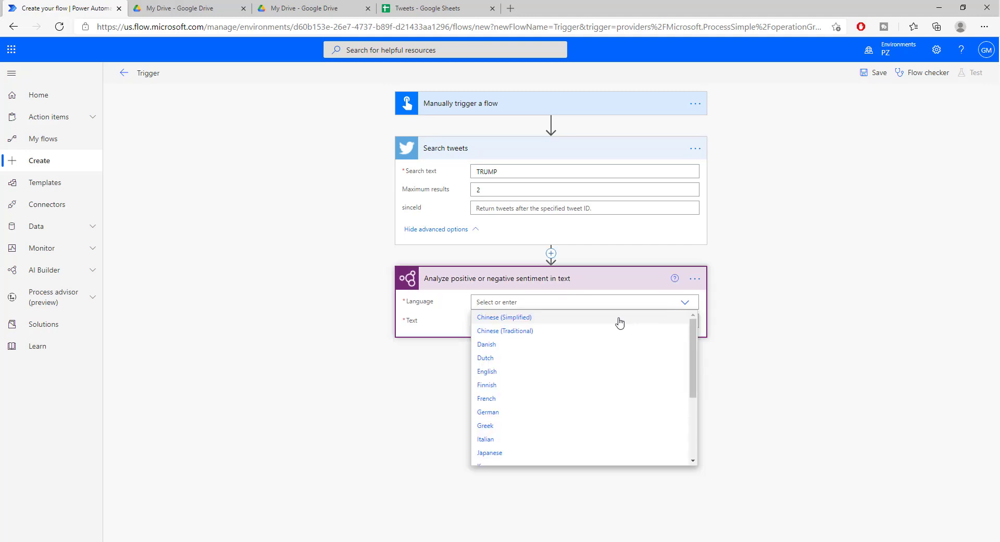
{"action": "left_click", "coordinate": [484, 372]}
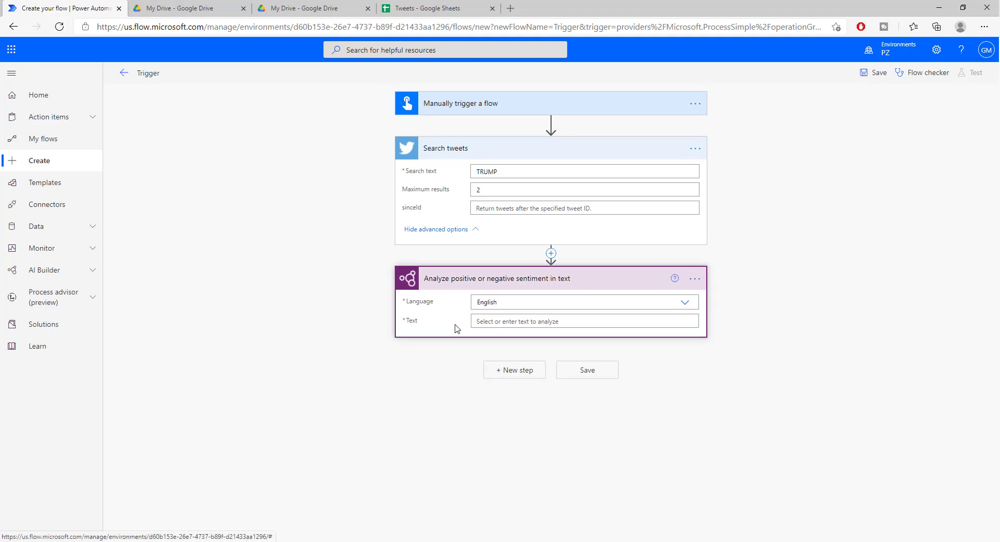
{"action": "left_click", "coordinate": [499, 321]}
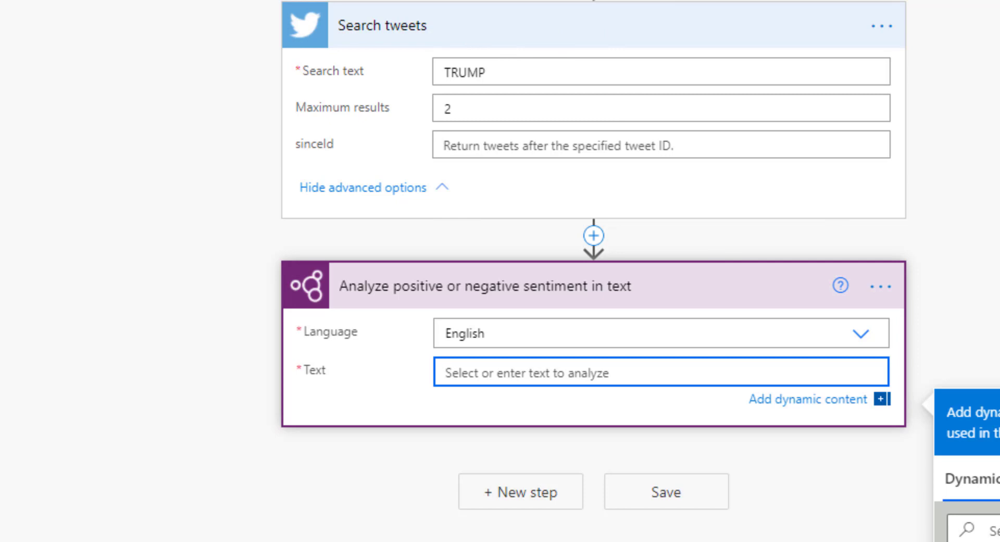
{"action": "left_click", "coordinate": [781, 453]}
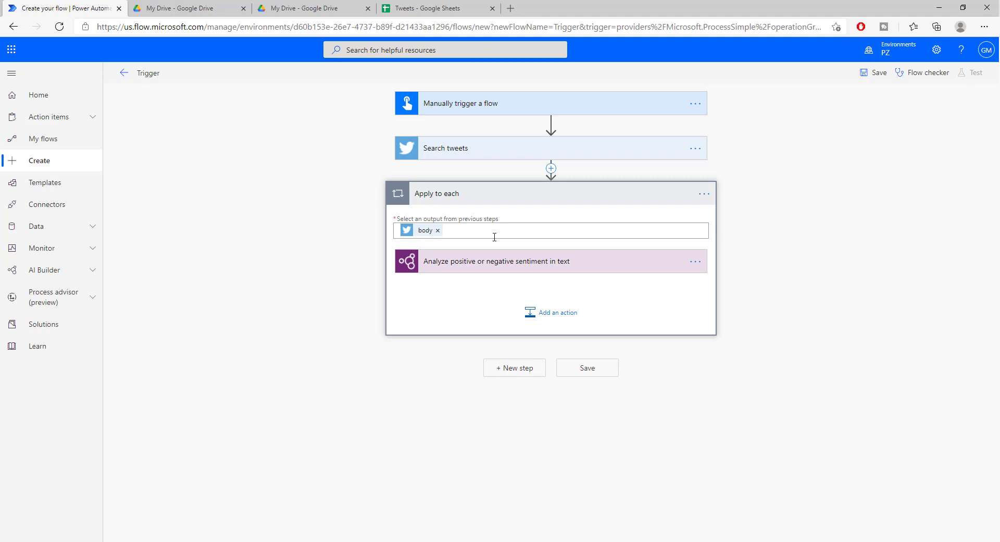
Expand Search tweets, the Apply to each loop and the sentiment step to review them.
{"action": "left_click", "coordinate": [474, 150]}
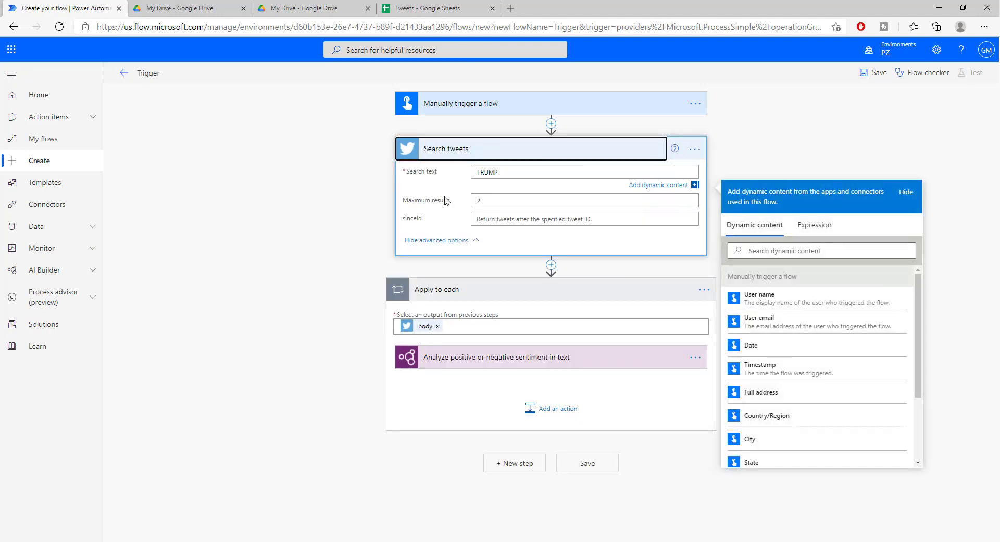
{"action": "left_click", "coordinate": [481, 287]}
{"action": "left_click", "coordinate": [501, 283]}
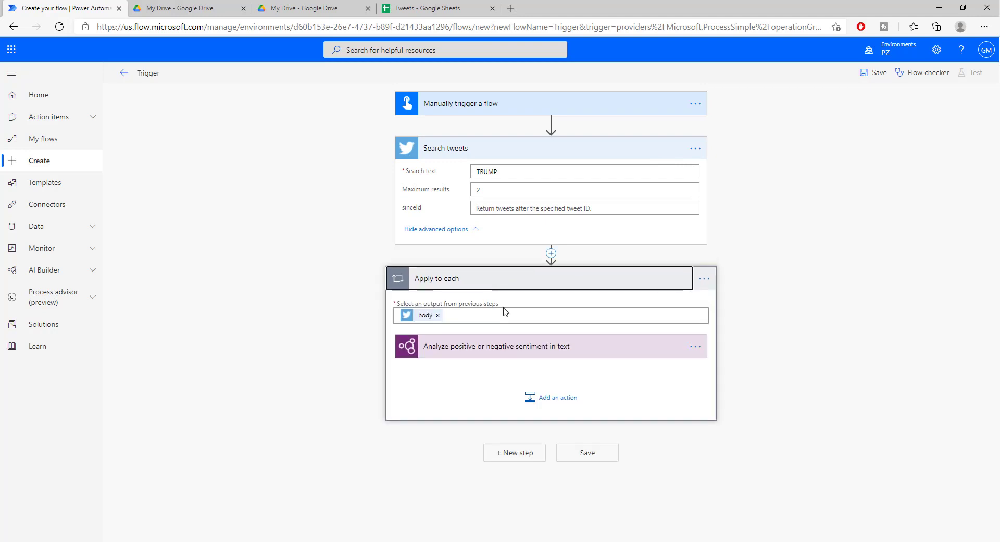
{"action": "left_click", "coordinate": [528, 347]}
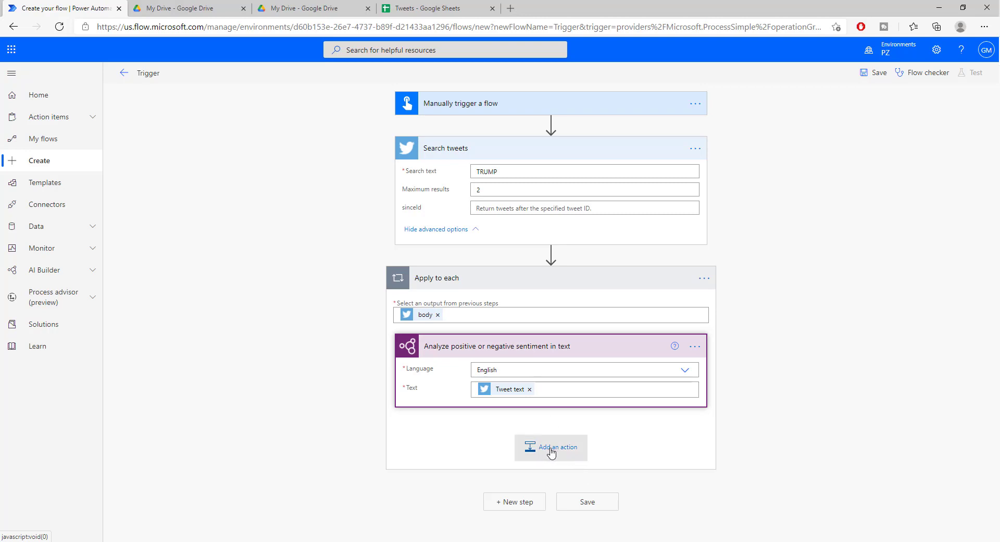
Clear the old tweet rows A2:G10 in the Tweets sheet, then return to the flow editor.
{"action": "left_click", "coordinate": [439, 8]}
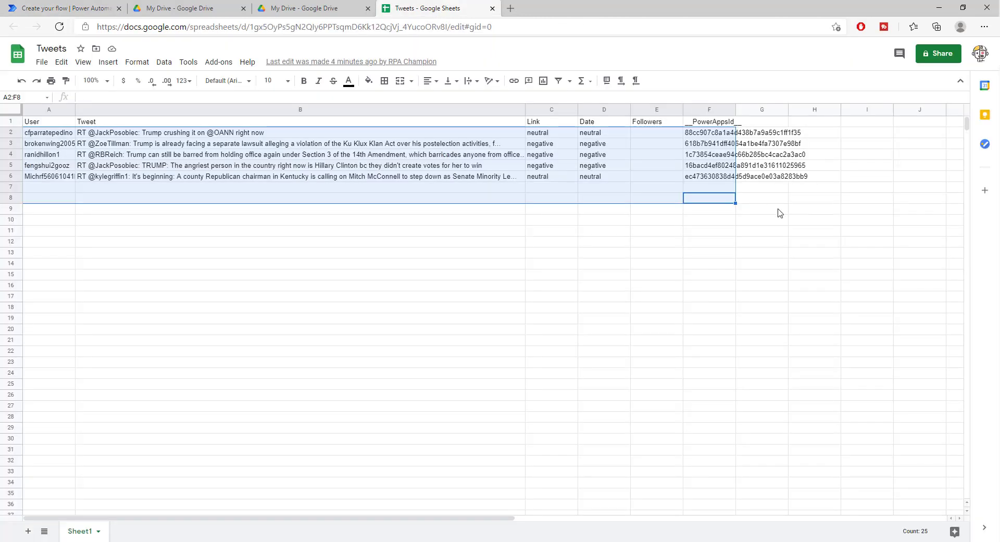
{"action": "left_click_drag", "start_coordinate": [761, 220], "coordinate": [61, 137]}
{"action": "key", "text": "Delete"}
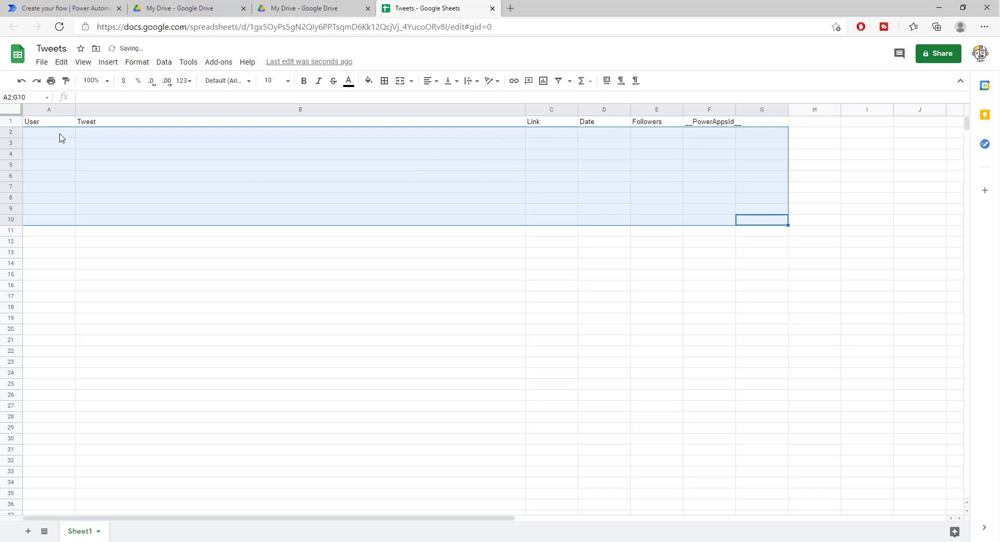
{"action": "left_click", "coordinate": [300, 10]}
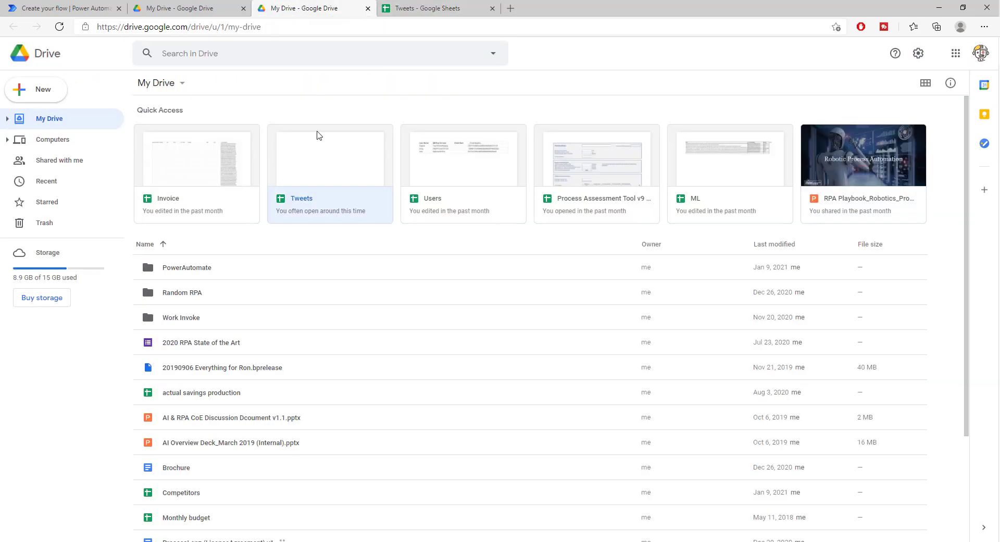
{"action": "left_click", "coordinate": [66, 9]}
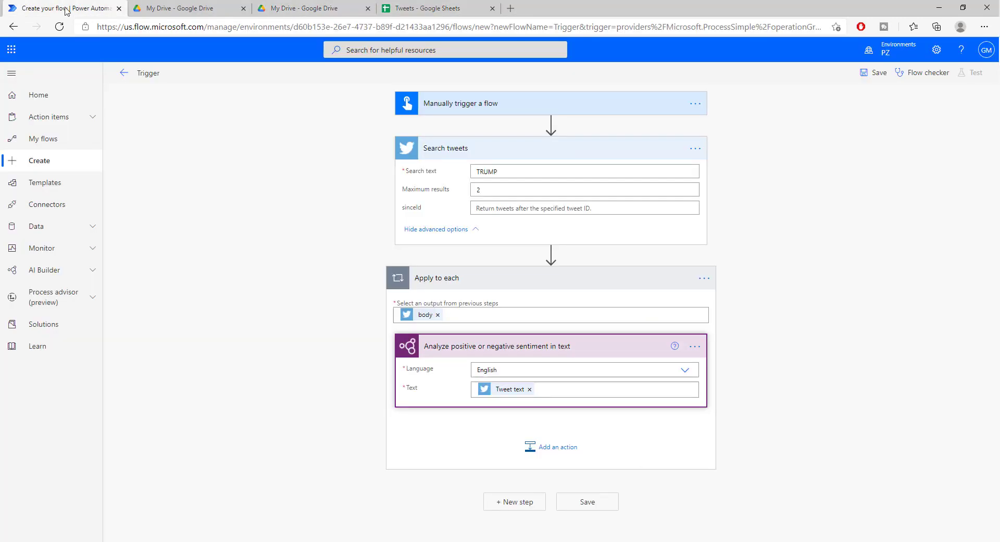
Add a Google Sheets Insert row action inside the Apply to each loop.
{"action": "left_click", "coordinate": [555, 450]}
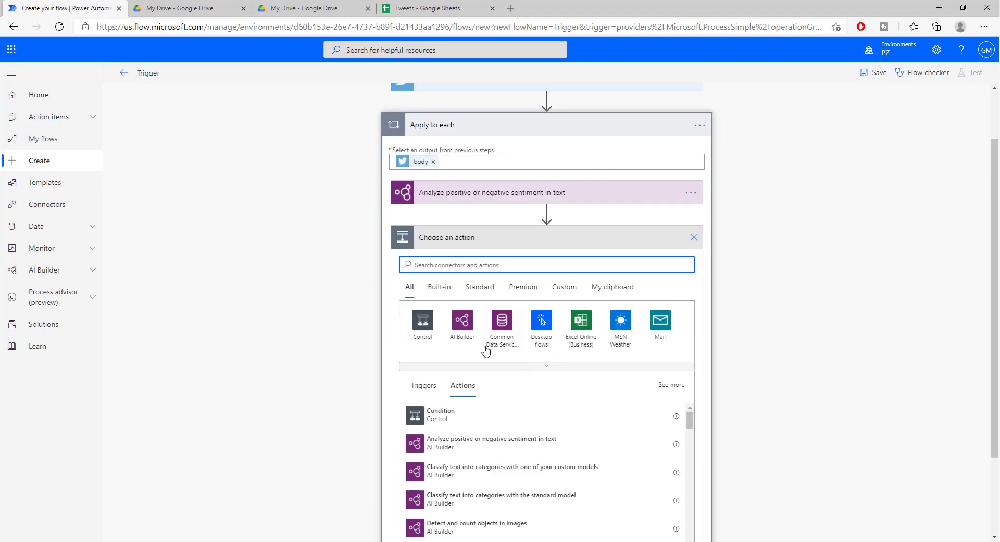
{"action": "type", "text": "SHEET"}
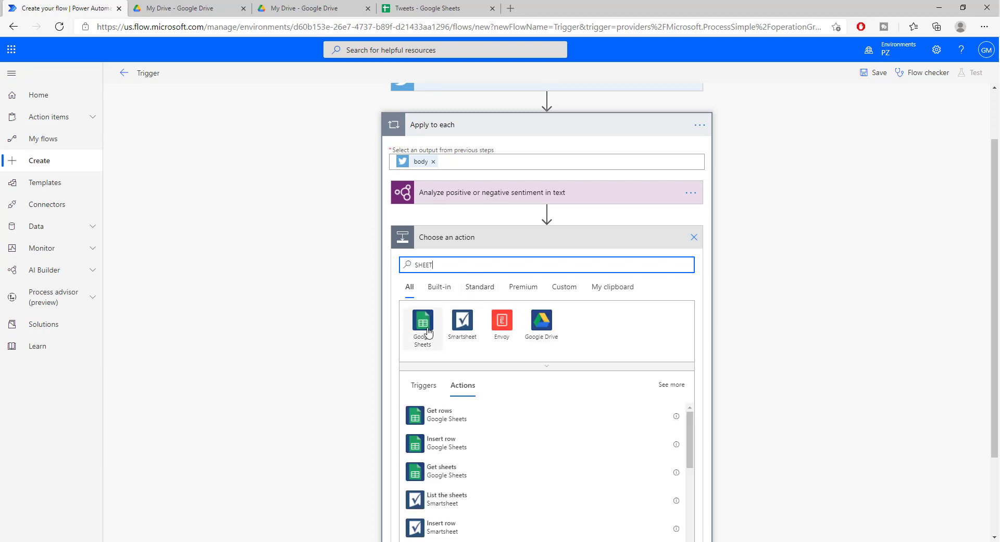
{"action": "left_click", "coordinate": [423, 328]}
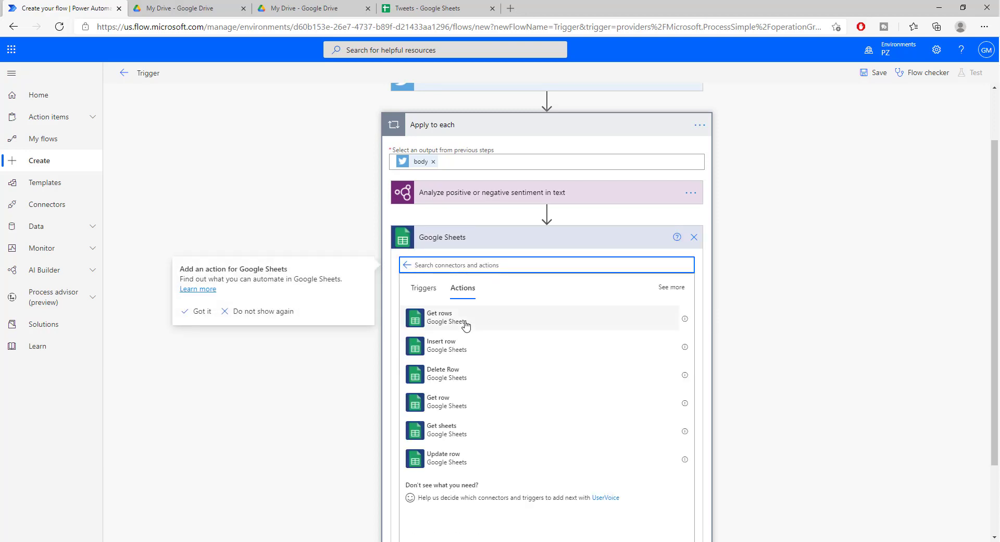
{"action": "left_click", "coordinate": [470, 348]}
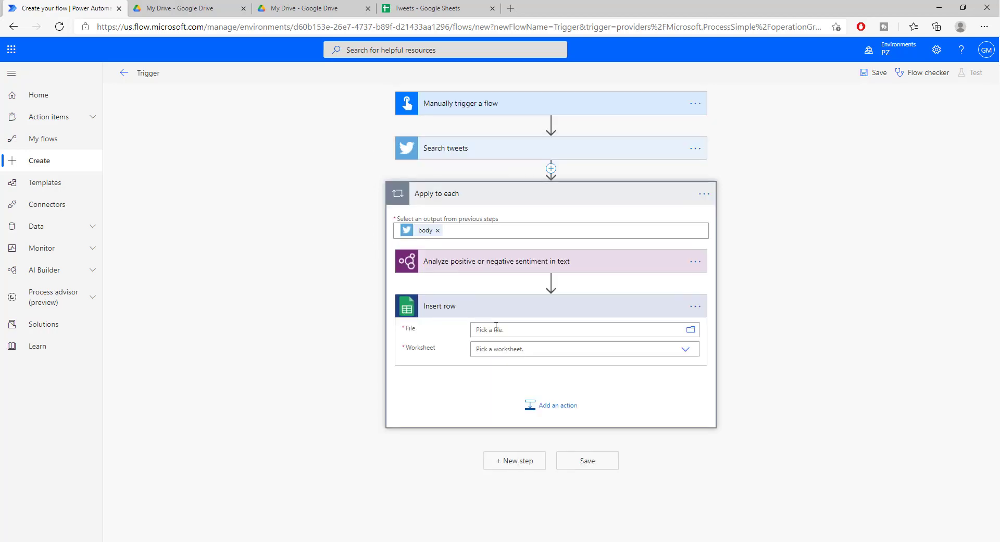
Point Insert row at /PowerAutomate/Tweets on Sheet1, then check the sheet's column headers.
{"action": "left_click", "coordinate": [690, 330]}
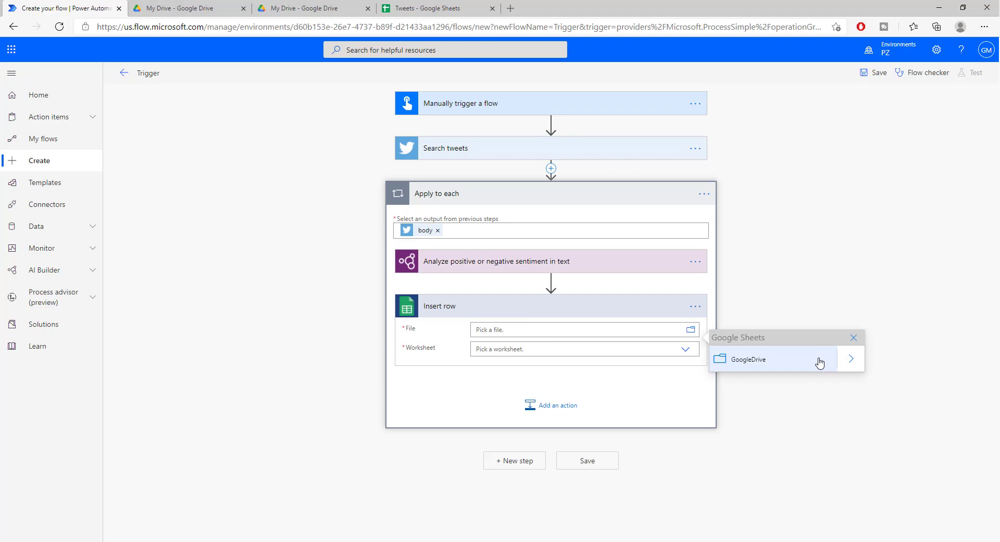
{"action": "left_click", "coordinate": [851, 364]}
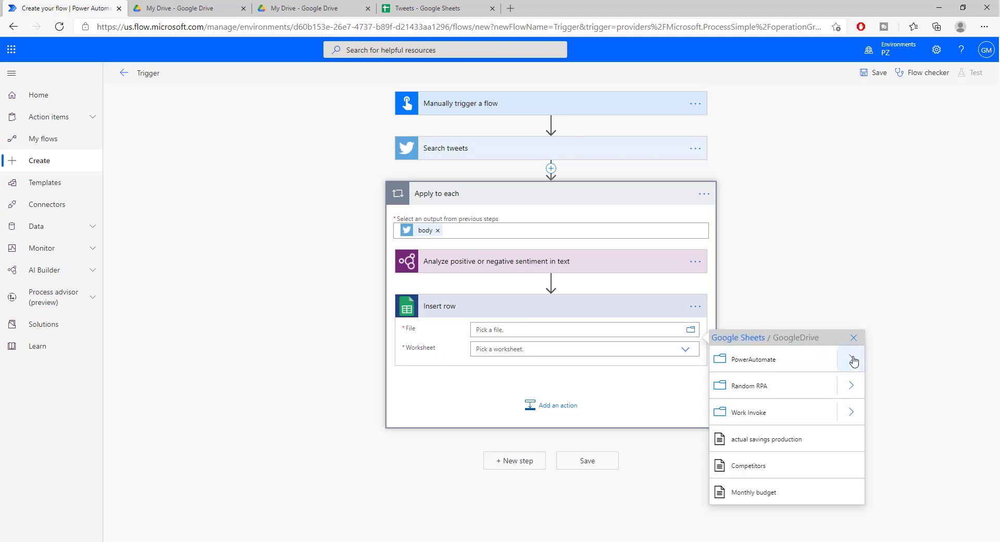
{"action": "left_click", "coordinate": [851, 359]}
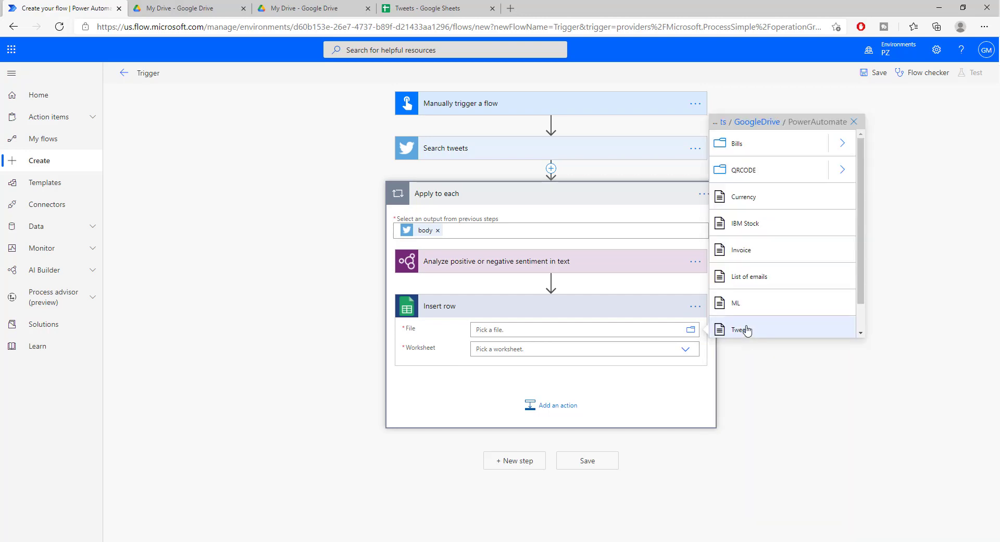
{"action": "left_click", "coordinate": [747, 330]}
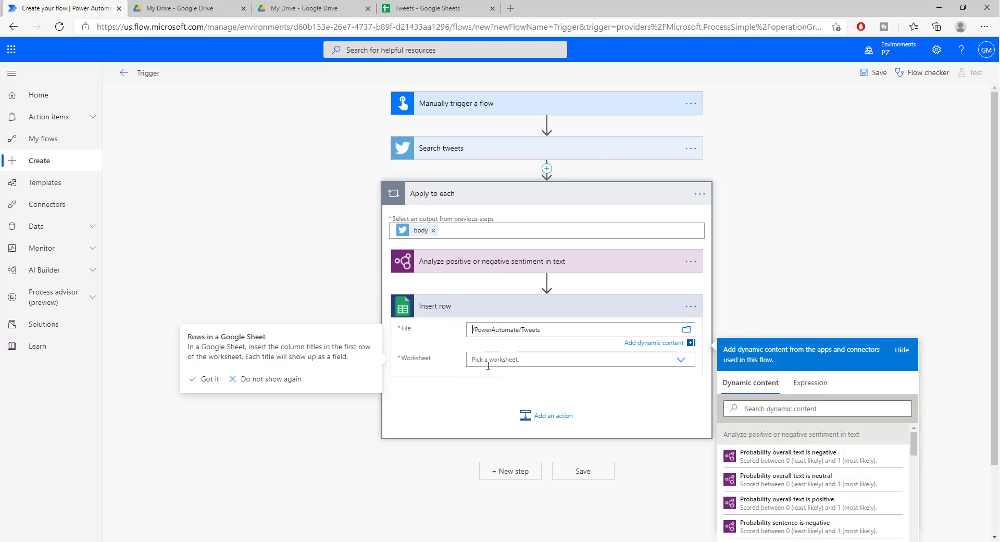
{"action": "left_click", "coordinate": [549, 358]}
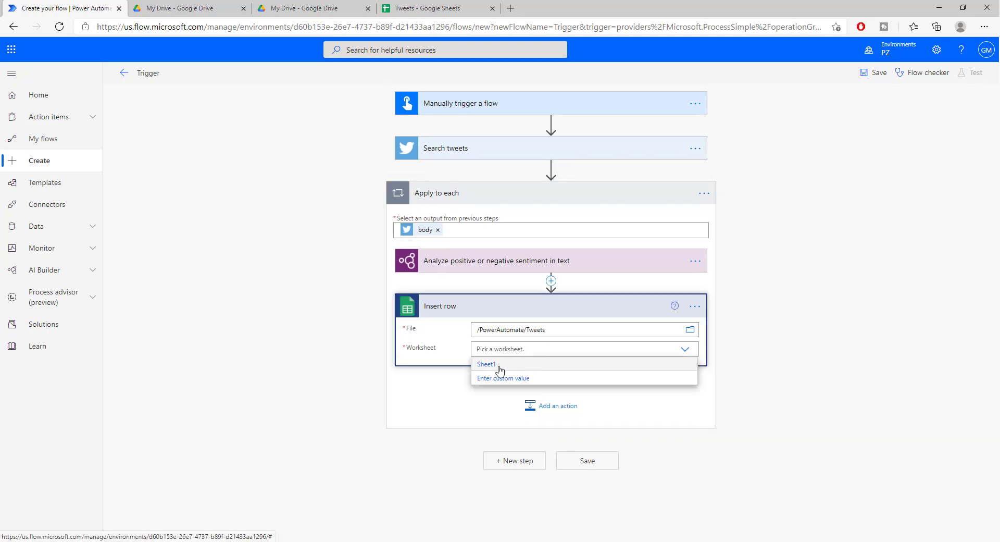
{"action": "left_click", "coordinate": [482, 364]}
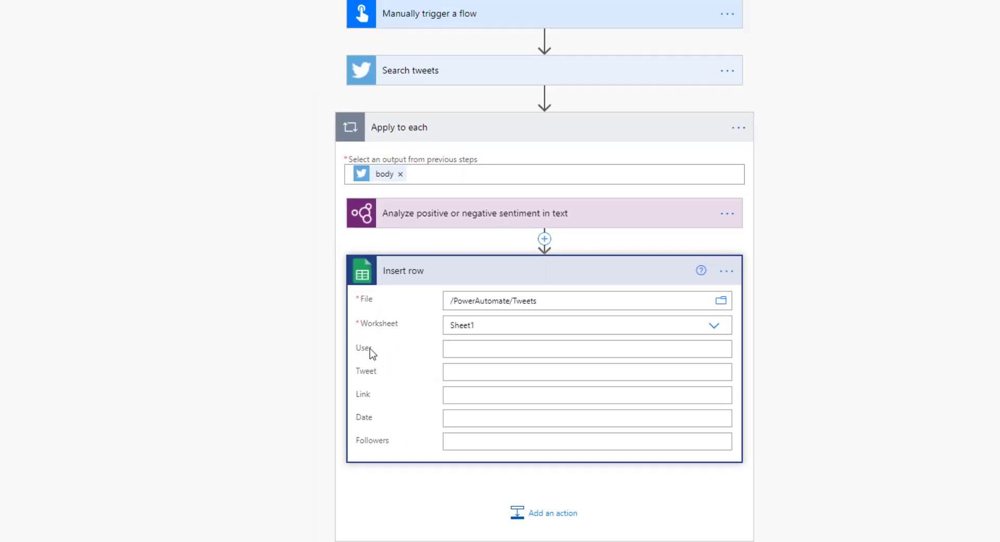
{"action": "left_click", "coordinate": [427, 9]}
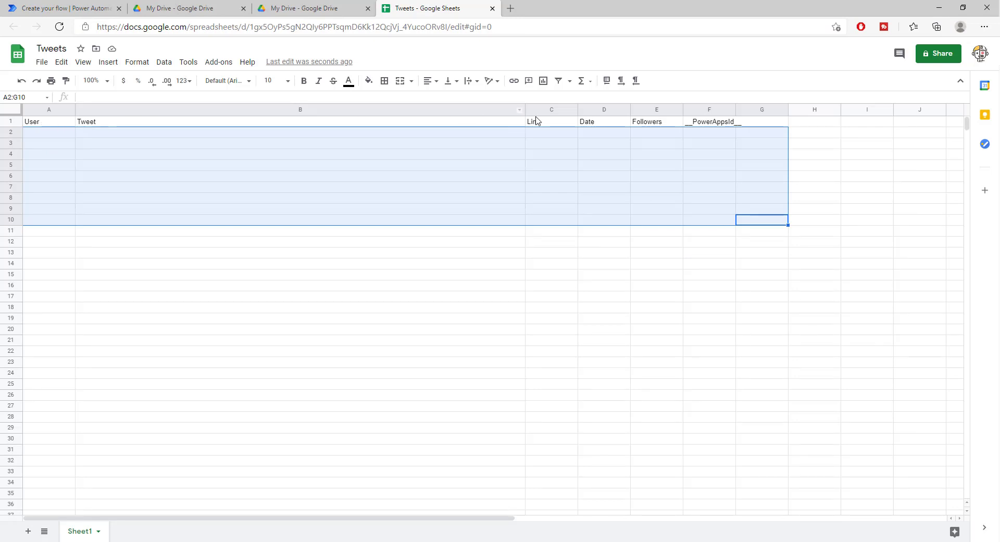
{"action": "left_click", "coordinate": [496, 167]}
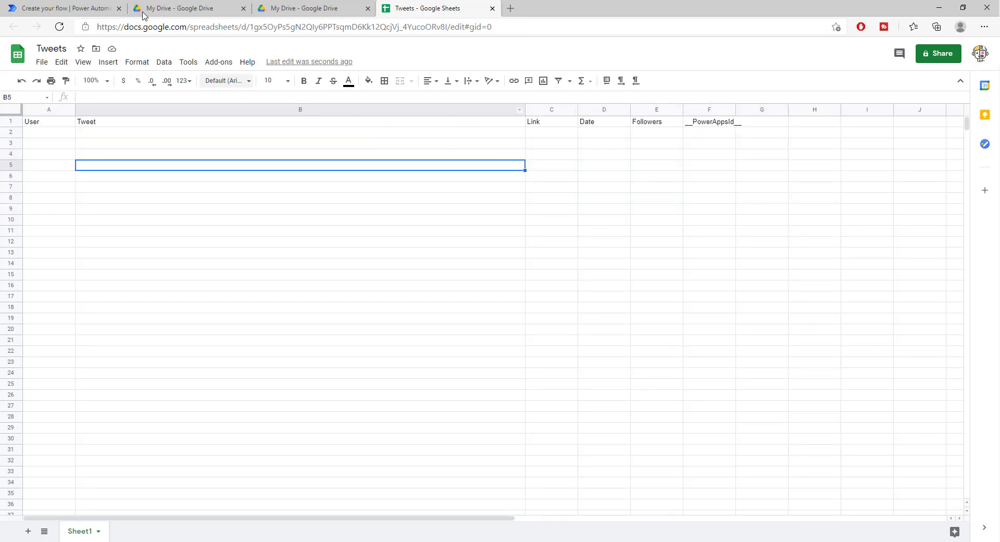
Back in the flow, fill the User column with the tweet's User name.
{"action": "left_click", "coordinate": [47, 9]}
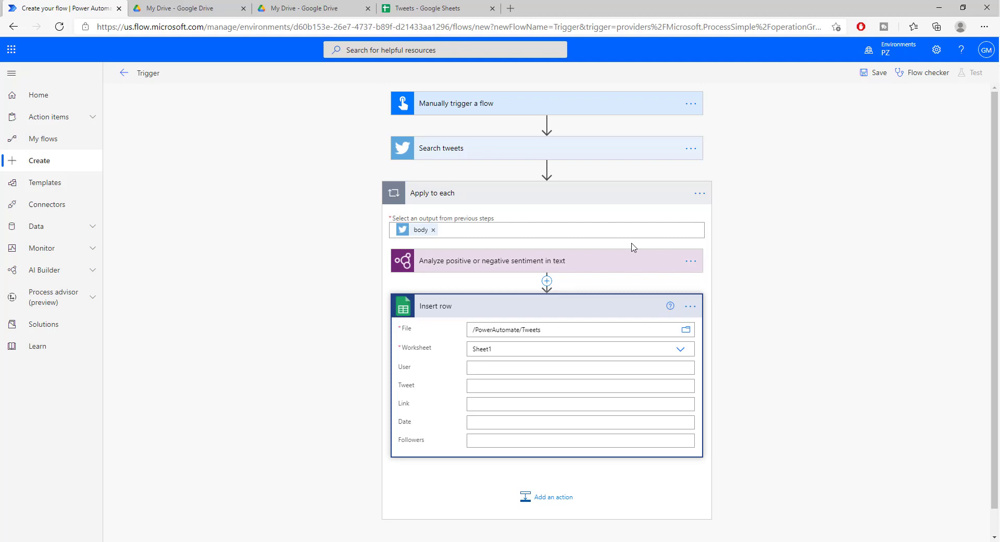
{"action": "left_click", "coordinate": [489, 365]}
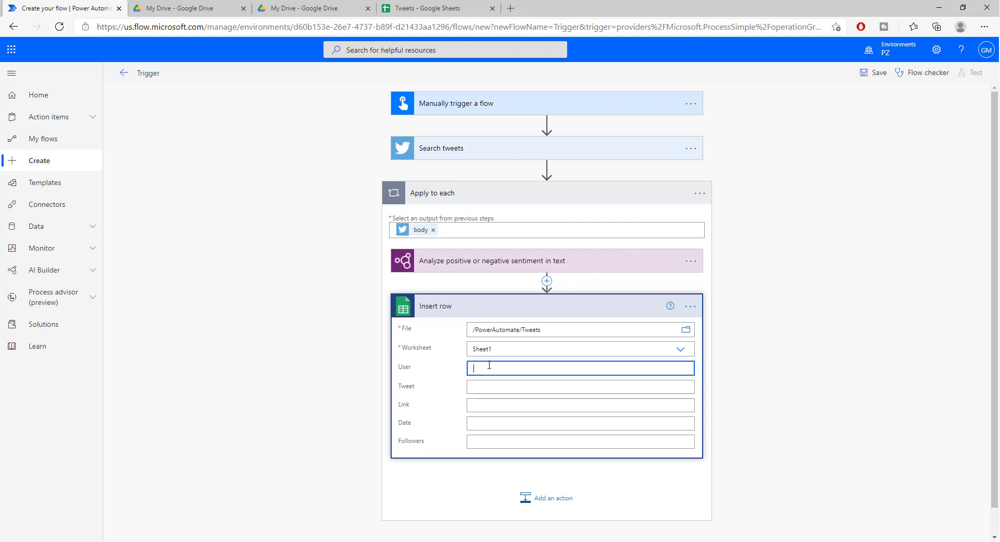
{"action": "scroll", "coordinate": [828, 479], "scroll_direction": "down", "scroll_amount": 5}
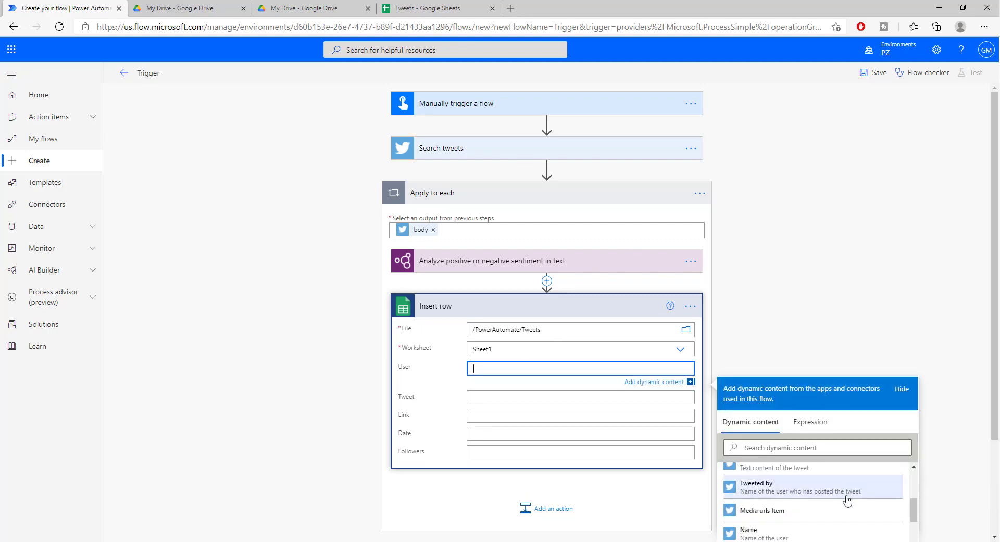
{"action": "scroll", "coordinate": [823, 496], "scroll_direction": "down", "scroll_amount": 2}
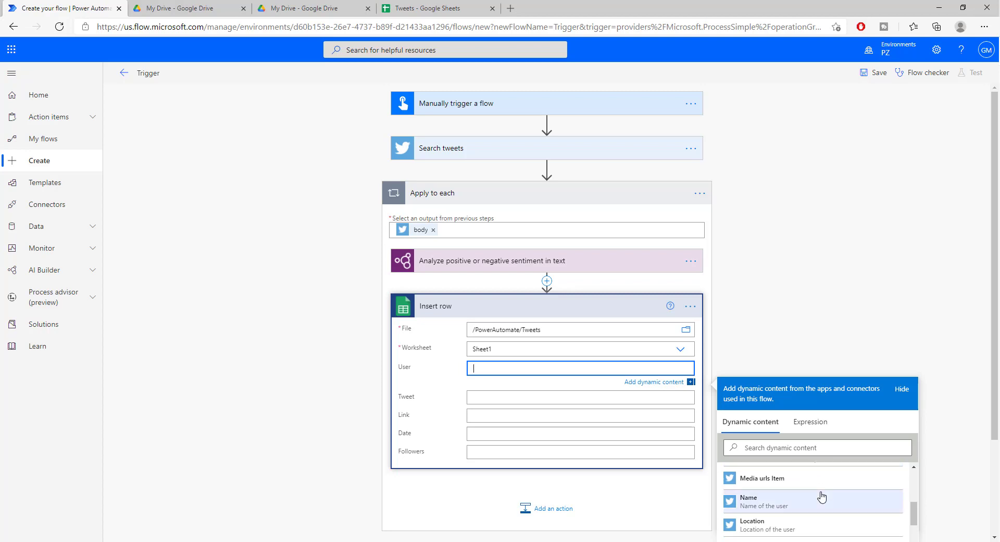
{"action": "scroll", "coordinate": [821, 496], "scroll_direction": "down", "scroll_amount": 1}
{"action": "scroll", "coordinate": [819, 497], "scroll_direction": "up", "scroll_amount": 2}
{"action": "scroll", "coordinate": [818, 497], "scroll_direction": "up", "scroll_amount": 1}
{"action": "scroll", "coordinate": [815, 498], "scroll_direction": "down", "scroll_amount": 3}
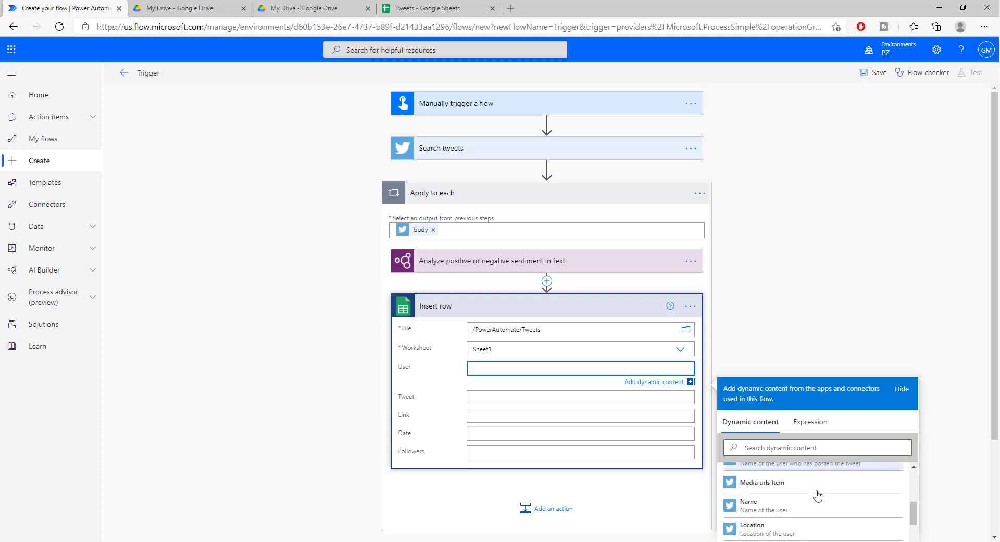
{"action": "left_click", "coordinate": [805, 490]}
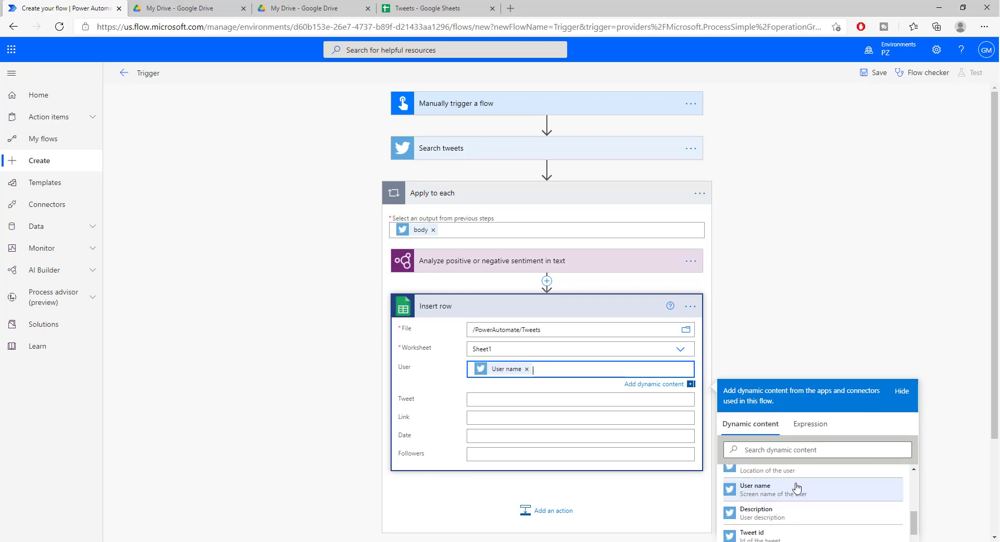
Map Tweet to Tweet text and Link to Overall text sentiment.
{"action": "left_click", "coordinate": [490, 398]}
{"action": "scroll", "coordinate": [781, 521], "scroll_direction": "down", "scroll_amount": 5}
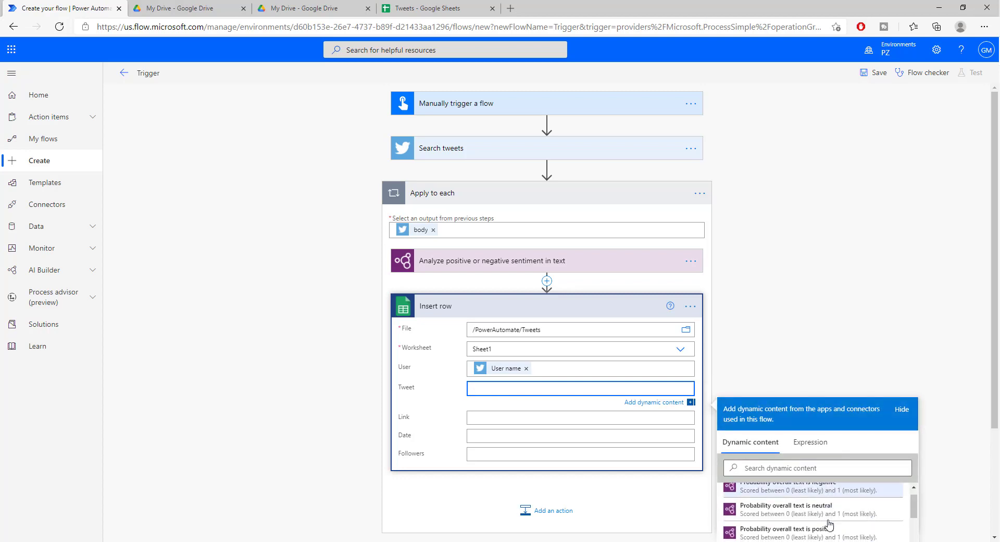
{"action": "left_click", "coordinate": [797, 512]}
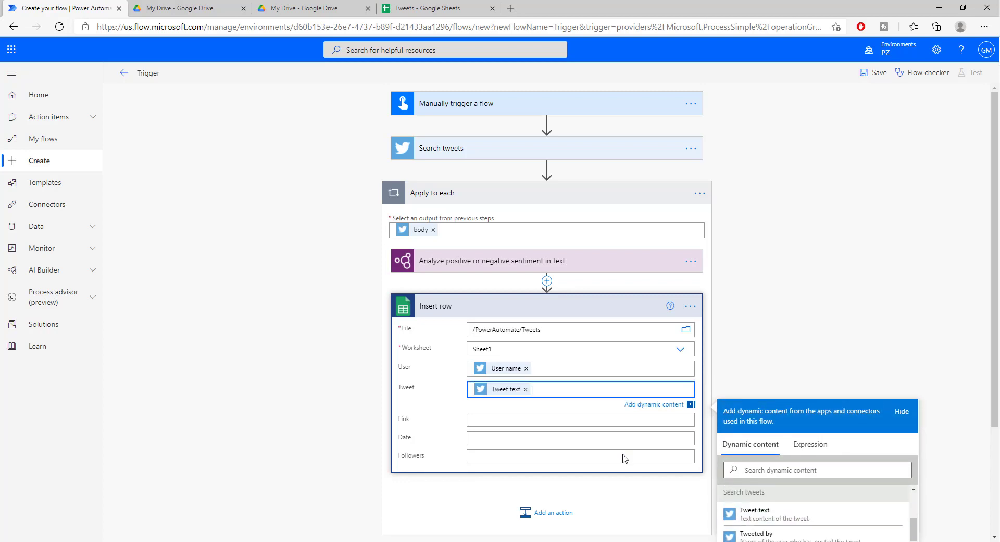
{"action": "left_click", "coordinate": [471, 419]}
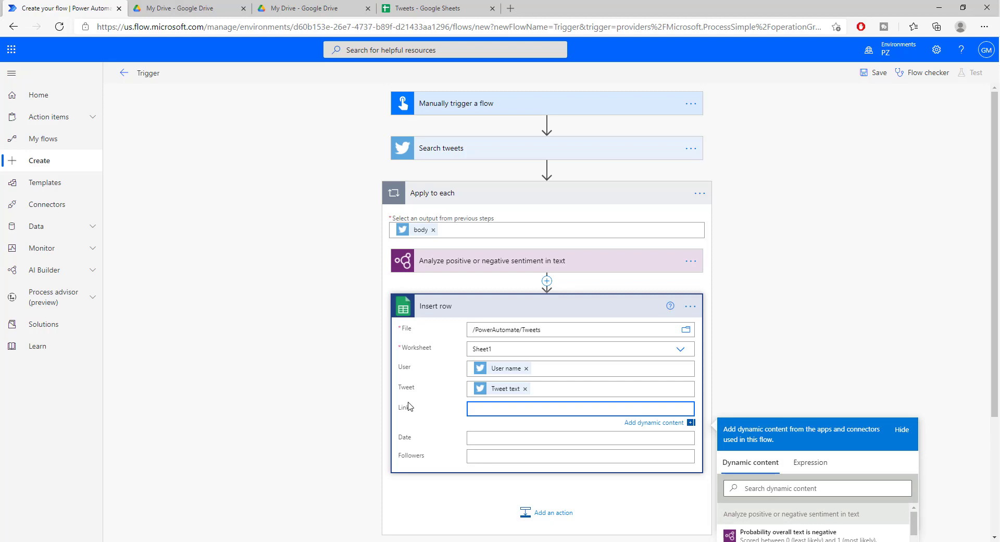
{"action": "scroll", "coordinate": [839, 528], "scroll_direction": "down", "scroll_amount": 3}
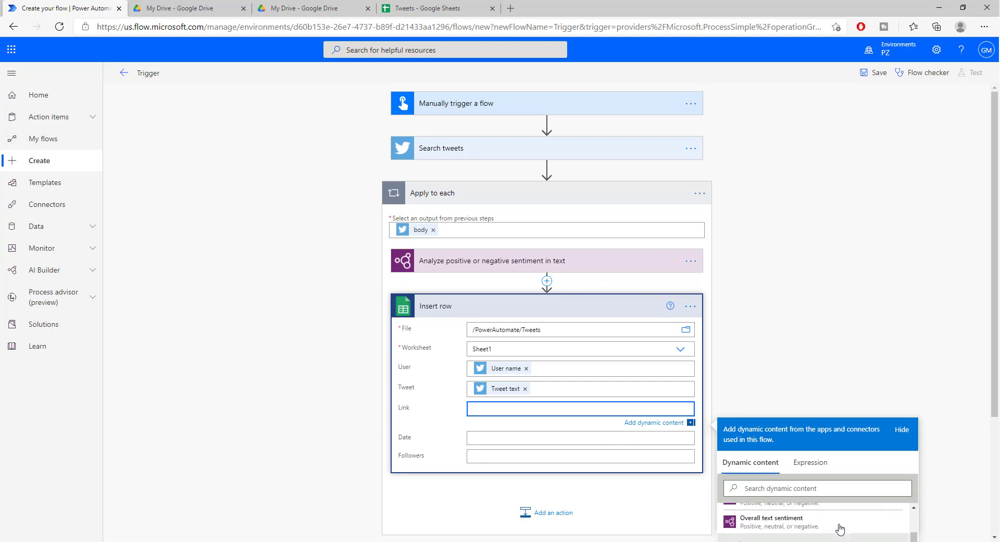
{"action": "left_click", "coordinate": [839, 527]}
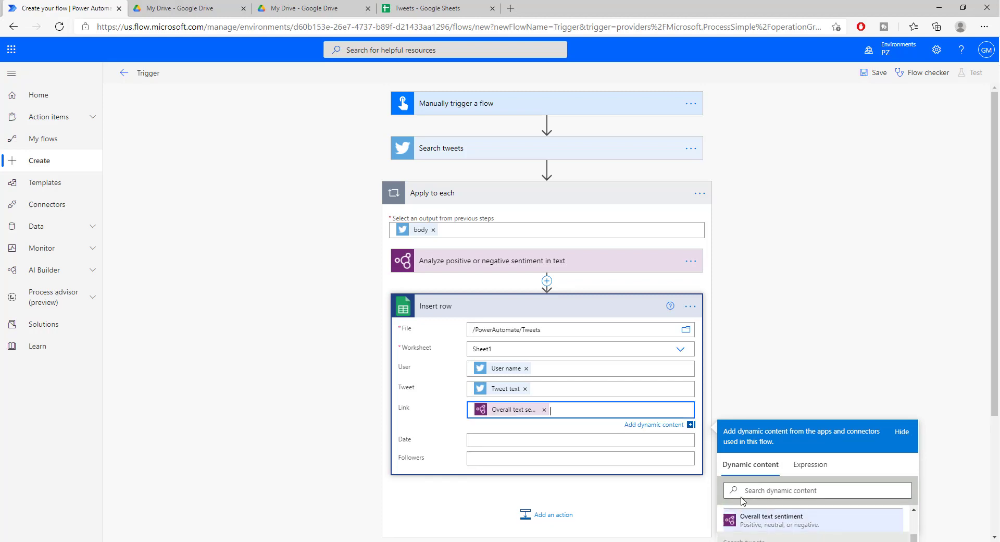
Select the Date field and browse the dynamic content list.
{"action": "left_click", "coordinate": [494, 437]}
{"action": "scroll", "coordinate": [636, 464], "scroll_direction": "down", "scroll_amount": 3}
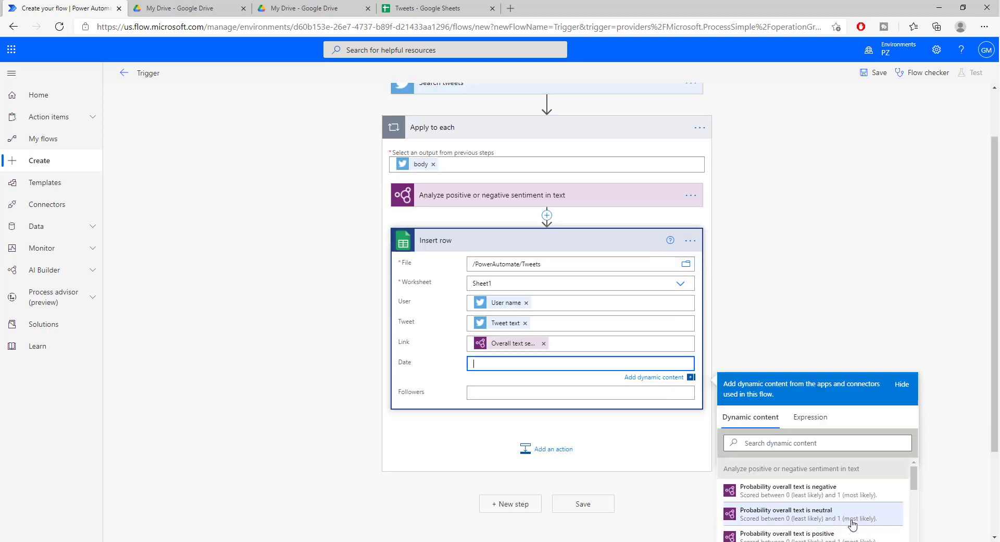
{"action": "scroll", "coordinate": [828, 437], "scroll_direction": "down", "scroll_amount": 2}
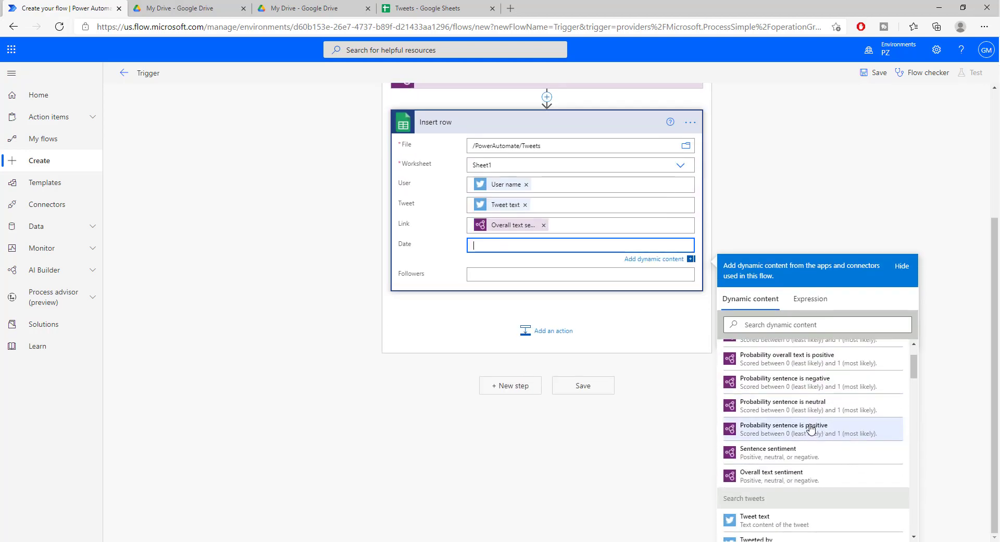
{"action": "scroll", "coordinate": [813, 431], "scroll_direction": "up", "scroll_amount": 1}
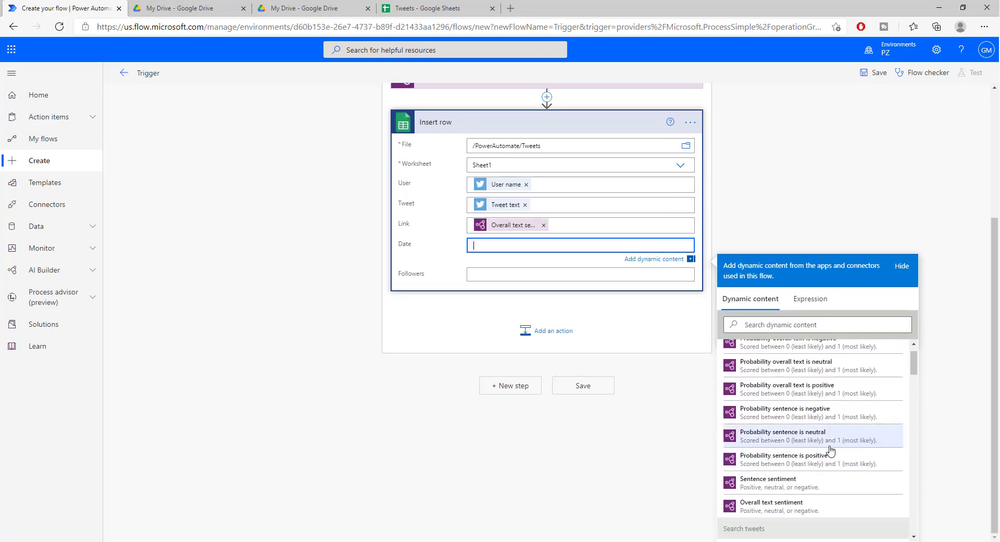
{"action": "scroll", "coordinate": [833, 461], "scroll_direction": "up", "scroll_amount": 1}
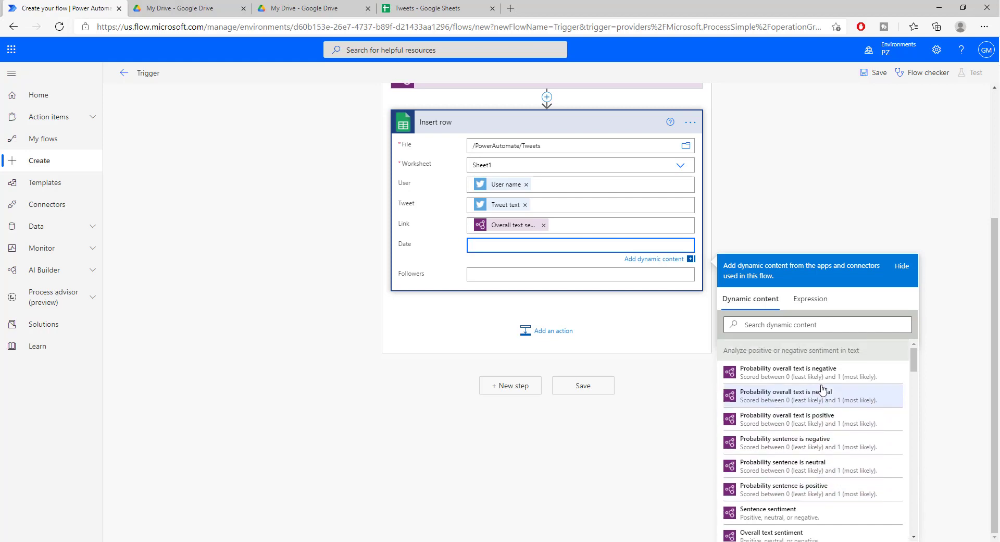
{"action": "scroll", "coordinate": [831, 387], "scroll_direction": "down", "scroll_amount": 1}
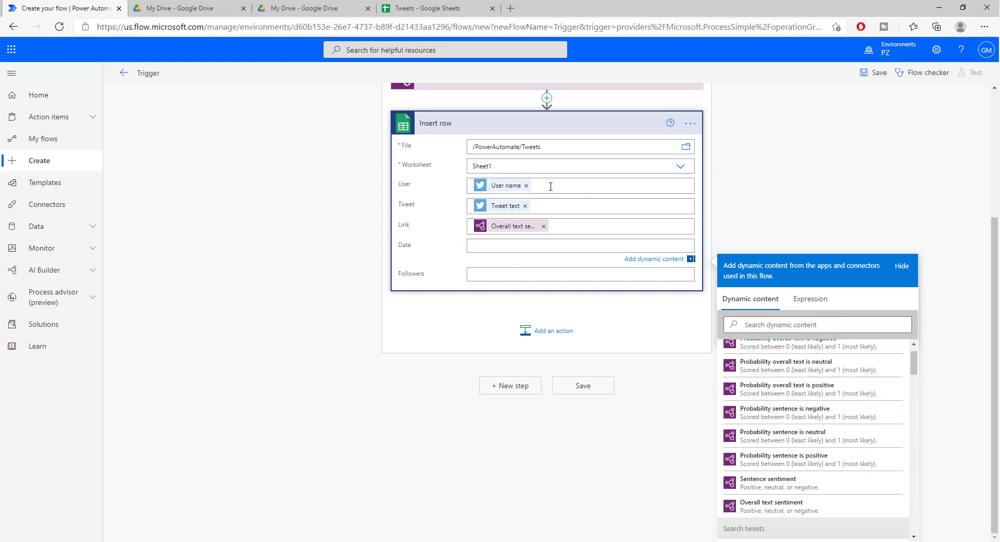
{"action": "scroll", "coordinate": [483, 321], "scroll_direction": "up", "scroll_amount": 3}
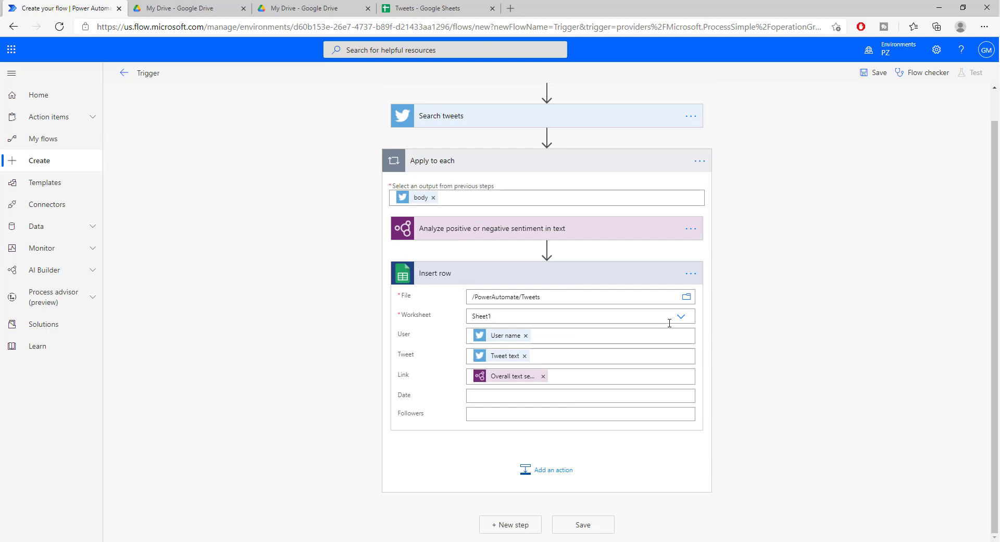
{"action": "scroll", "coordinate": [737, 232], "scroll_direction": "up", "scroll_amount": 1}
{"action": "scroll", "coordinate": [723, 260], "scroll_direction": "down", "scroll_amount": 1}
{"action": "scroll", "coordinate": [487, 281], "scroll_direction": "up", "scroll_amount": 1}
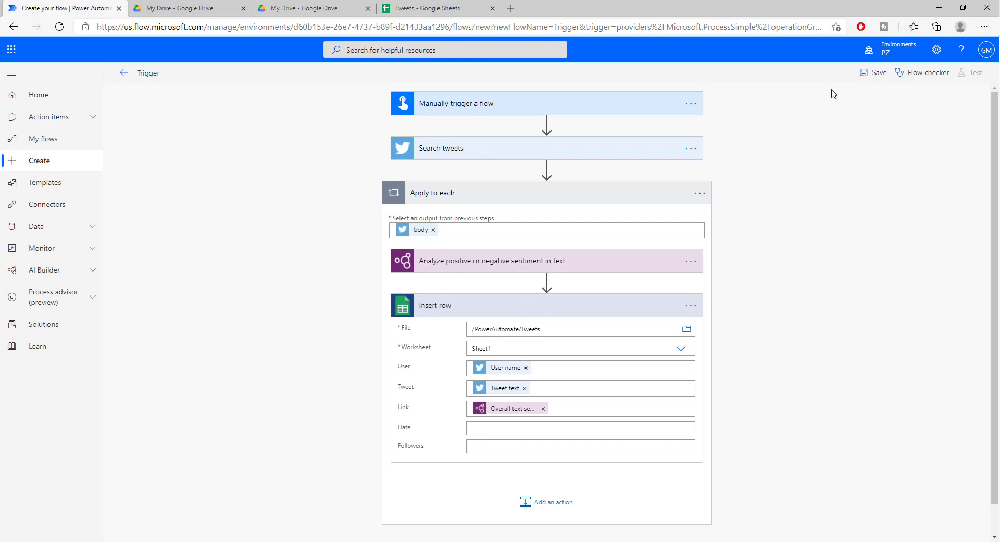
Save the flow and start a manual test.
{"action": "left_click", "coordinate": [870, 72]}
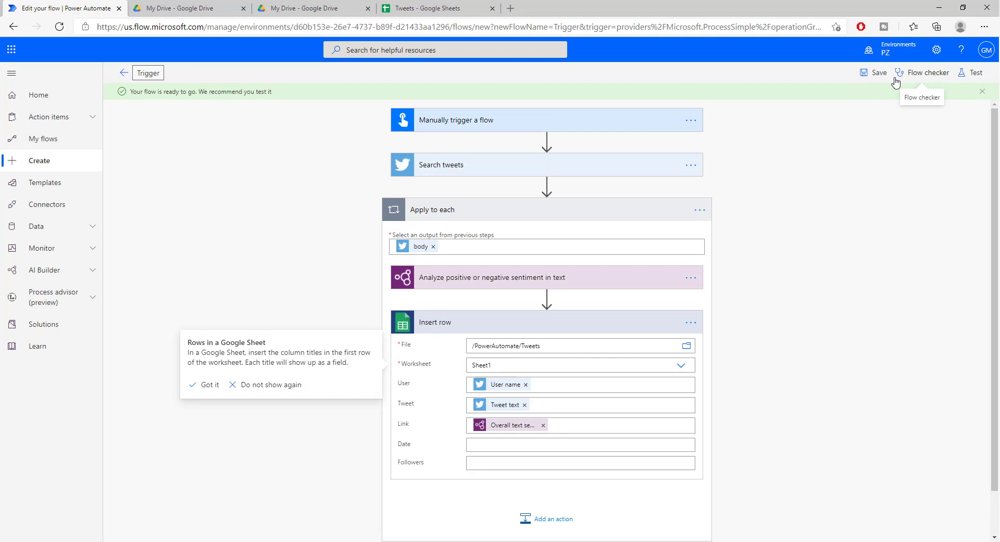
{"action": "left_click", "coordinate": [972, 77]}
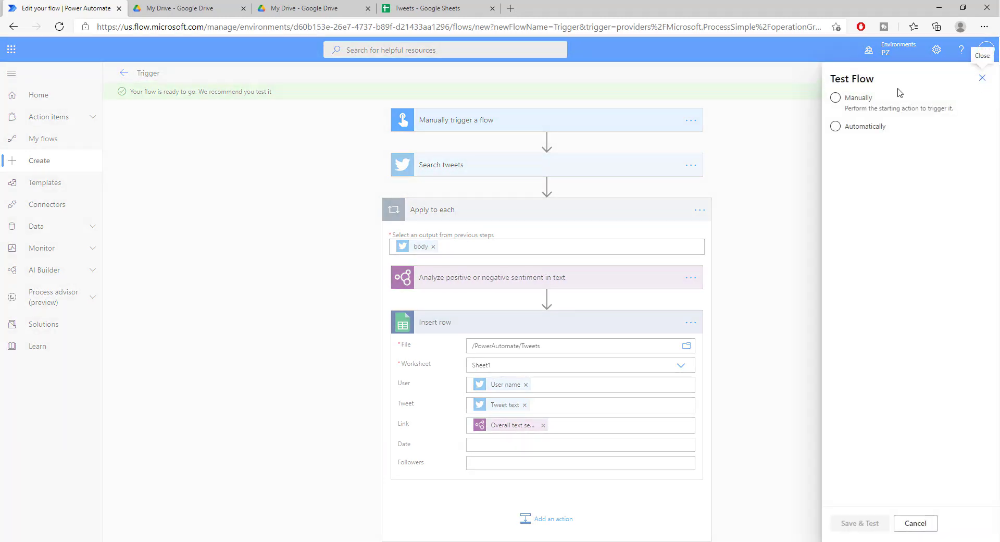
{"action": "left_click", "coordinate": [851, 105]}
{"action": "left_click", "coordinate": [868, 524]}
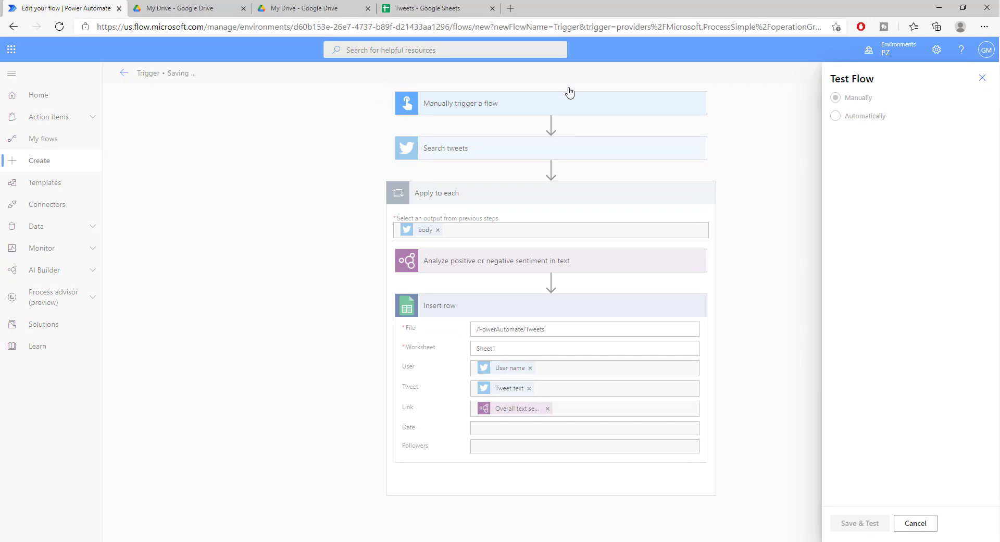
Confirm the Twitter and Google Sheets connections and run the flow.
{"action": "left_click", "coordinate": [436, 9]}
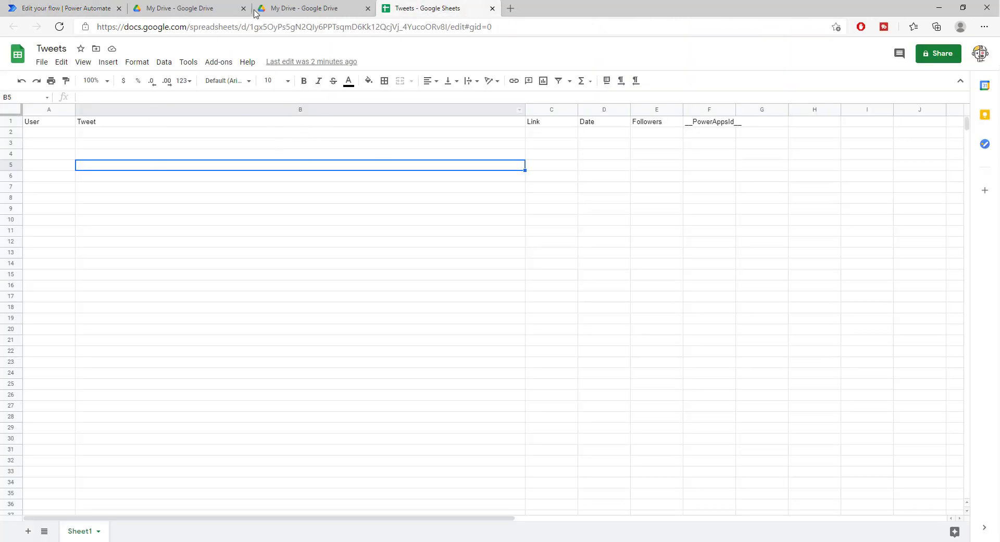
{"action": "left_click", "coordinate": [86, 9]}
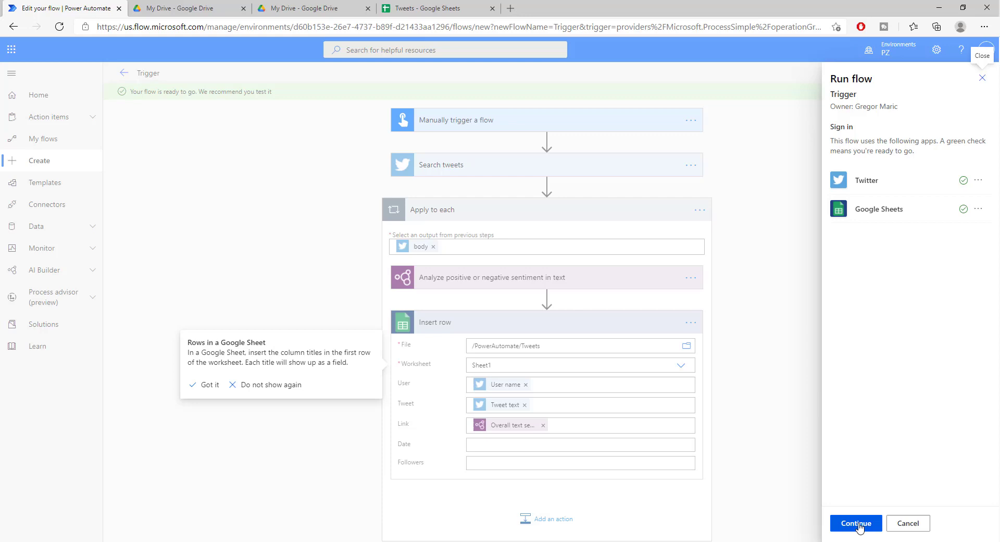
{"action": "left_click", "coordinate": [859, 527]}
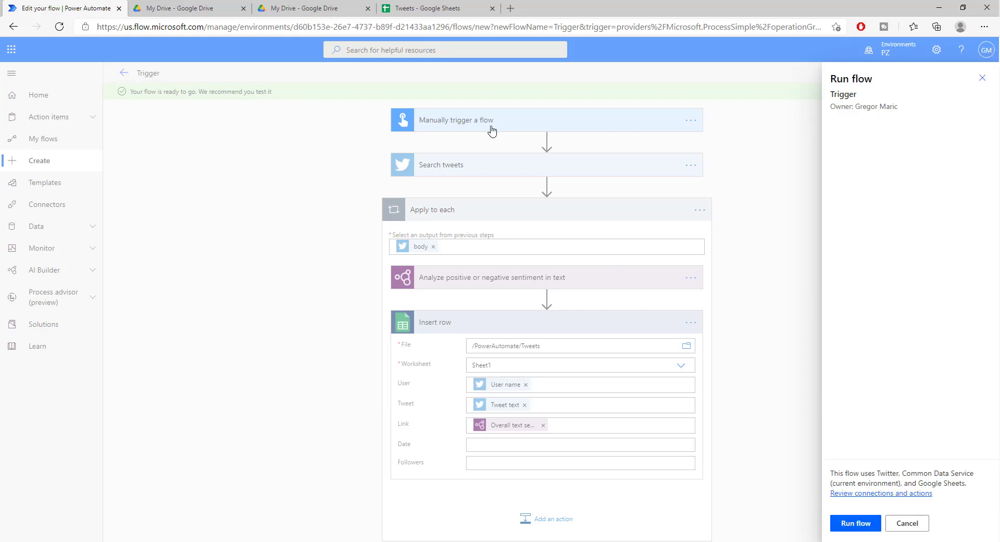
{"action": "left_click", "coordinate": [857, 523]}
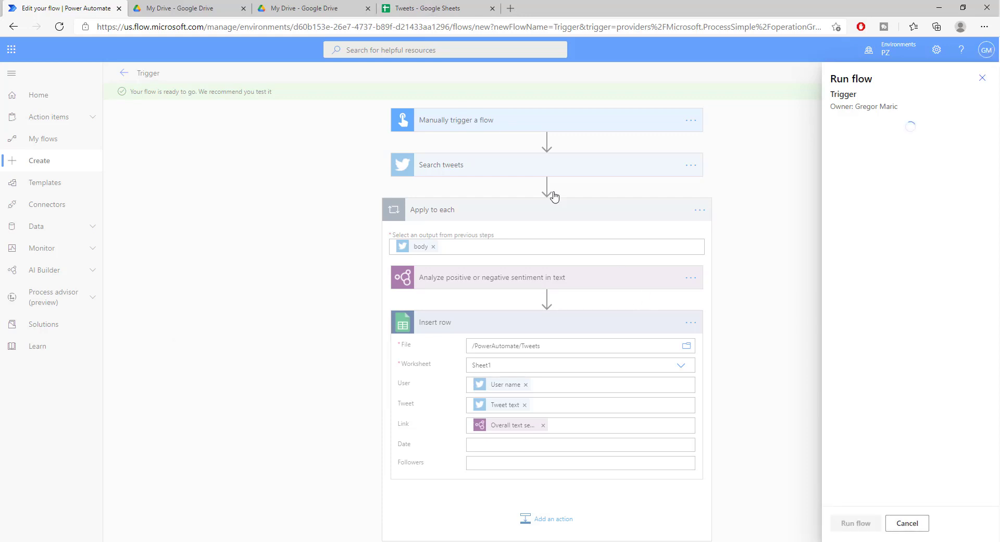
Widen the Tweet column and read the two inserted tweets in B2 and B3.
{"action": "left_click", "coordinate": [420, 8]}
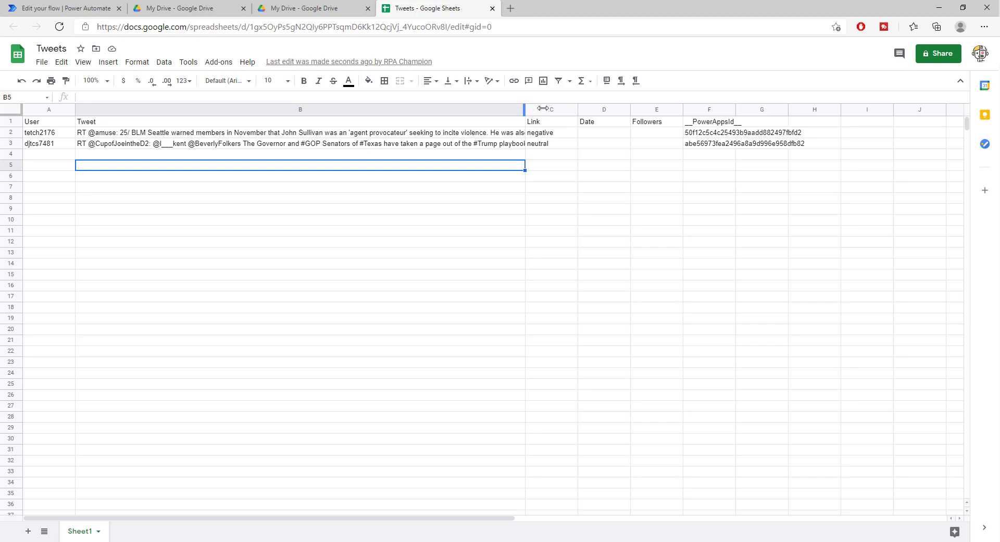
{"action": "left_click_drag", "start_coordinate": [577, 108], "coordinate": [605, 109]}
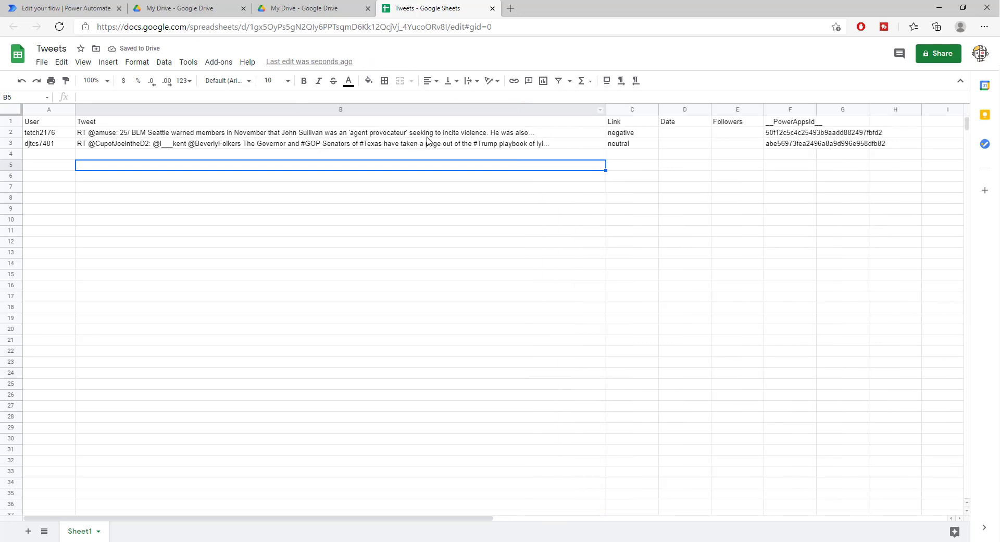
{"action": "left_click", "coordinate": [494, 134]}
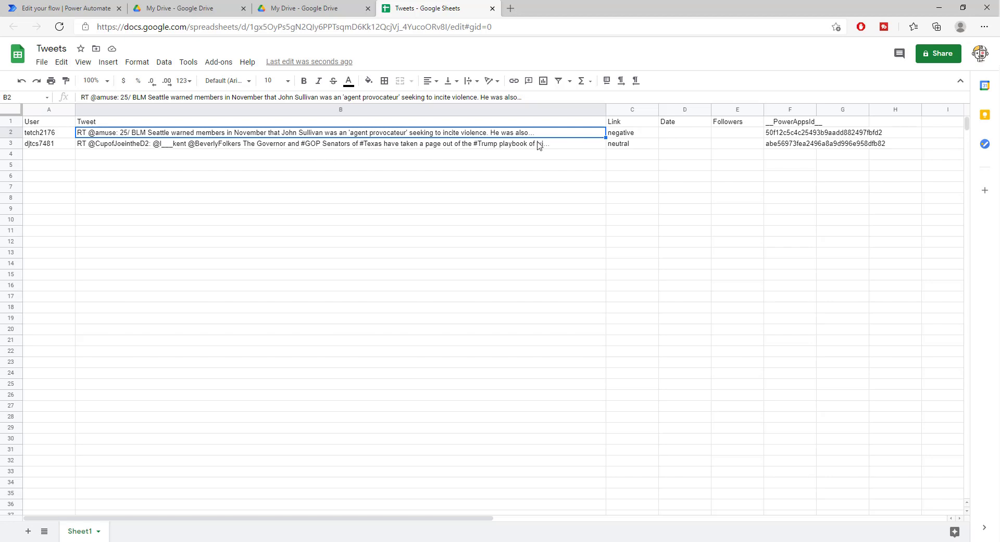
{"action": "left_click", "coordinate": [458, 146]}
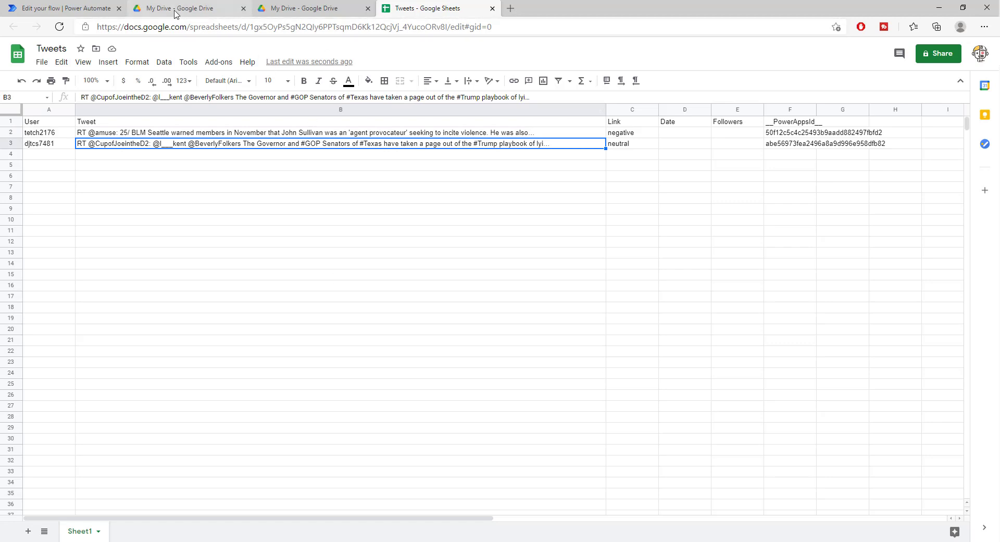
Dismiss the run confirmation, view the trigger step, and reopen the flow for editing.
{"action": "left_click", "coordinate": [83, 11]}
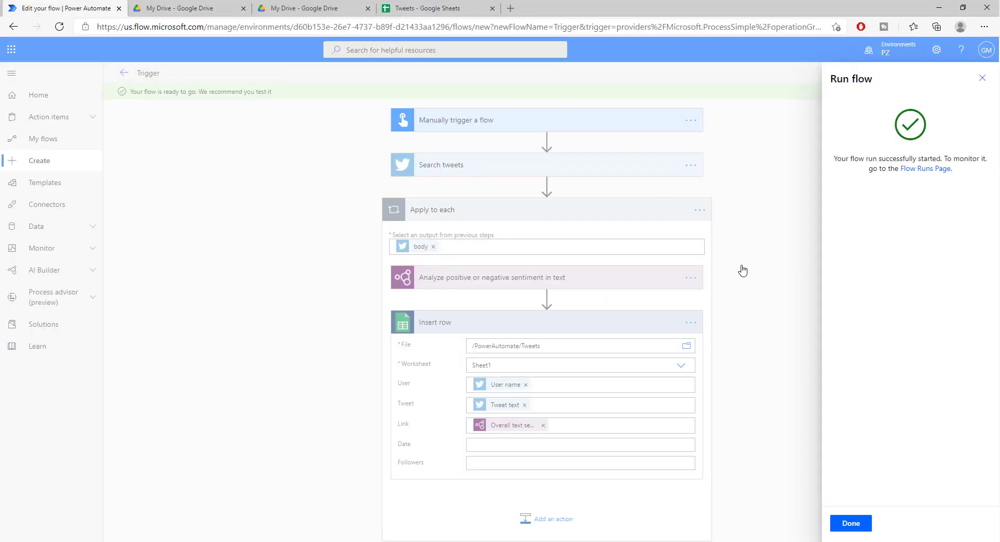
{"action": "left_click", "coordinate": [852, 527]}
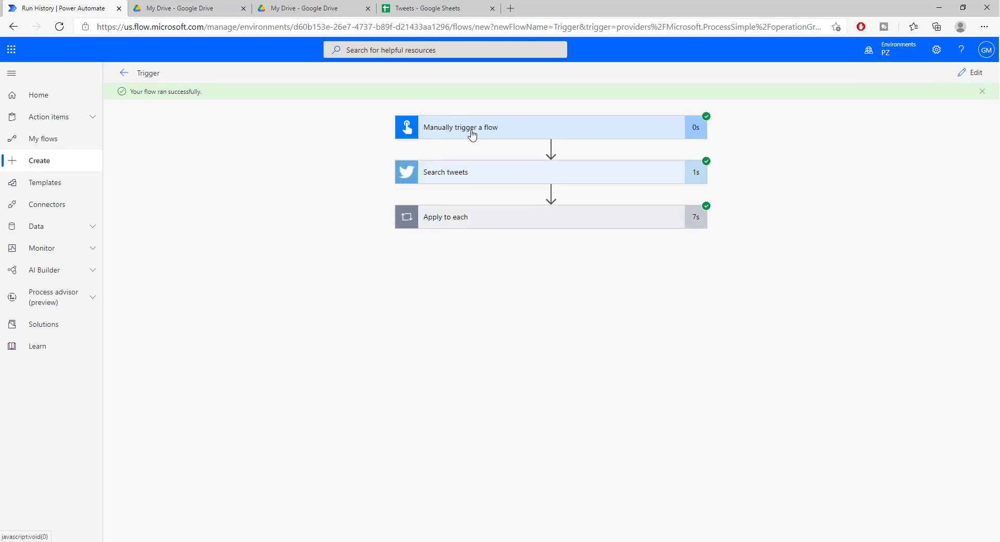
{"action": "left_click", "coordinate": [469, 131]}
{"action": "left_click", "coordinate": [976, 76]}
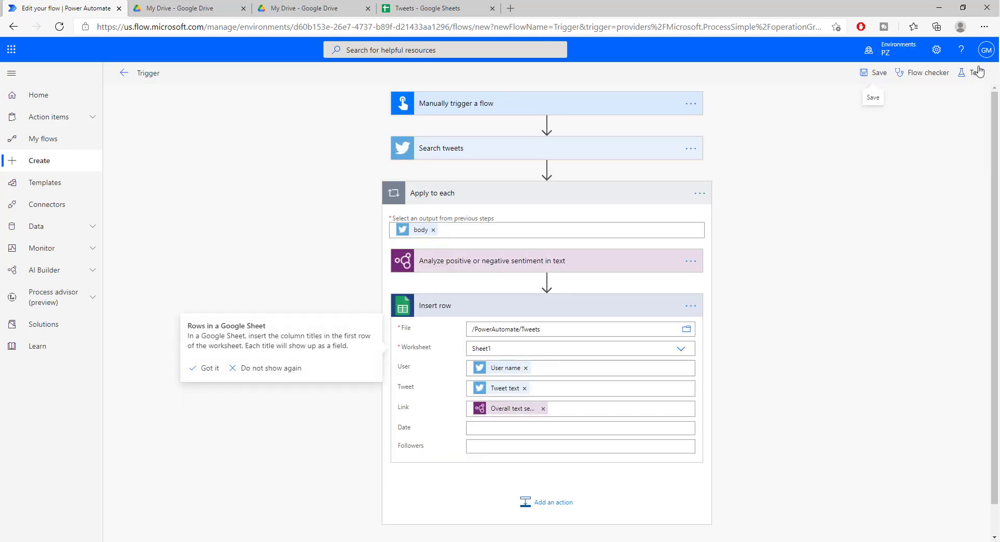
Change the Search tweets text from TRUMP to TESLA and set maximum results to 20000000.
{"action": "left_click", "coordinate": [465, 103]}
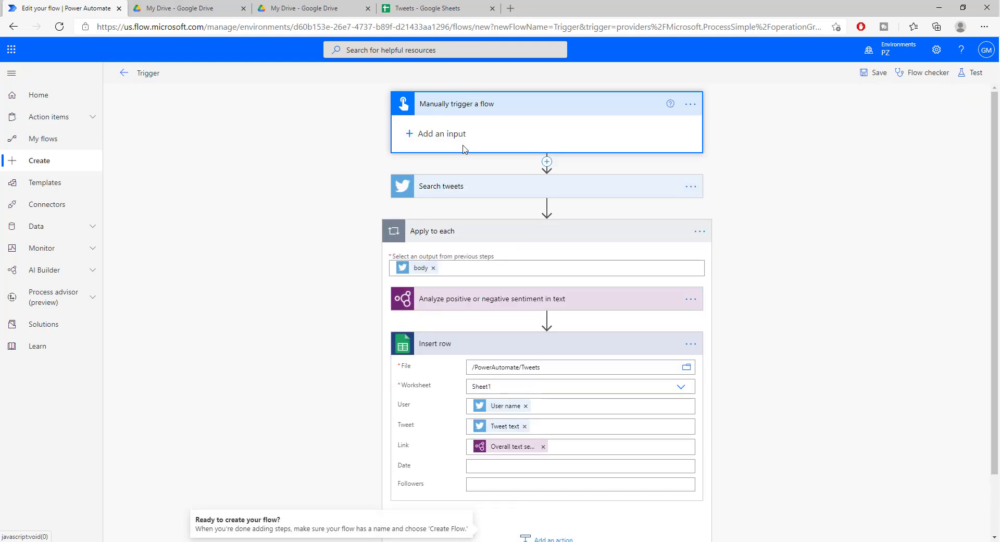
{"action": "left_click", "coordinate": [446, 187]}
{"action": "left_click", "coordinate": [515, 207]}
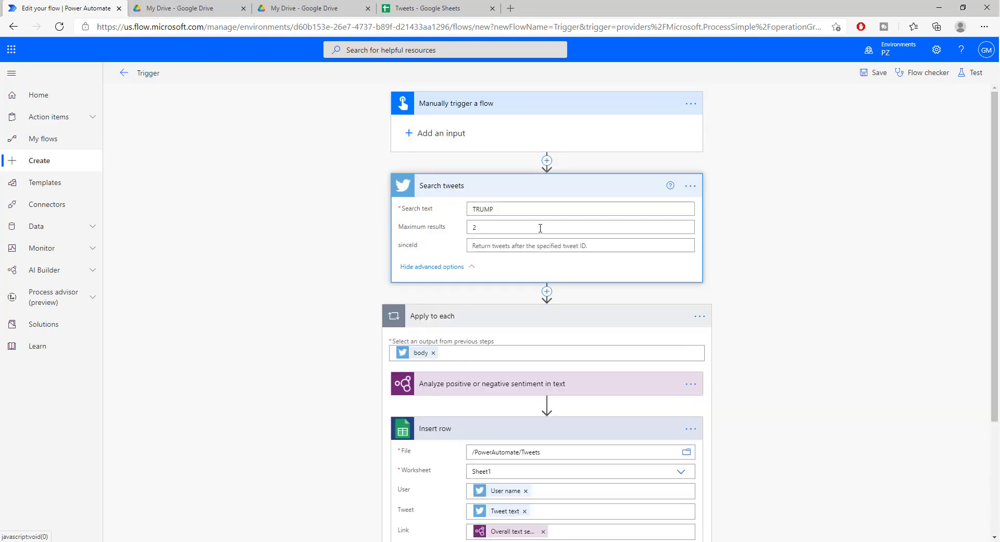
{"action": "double_click", "coordinate": [515, 208]}
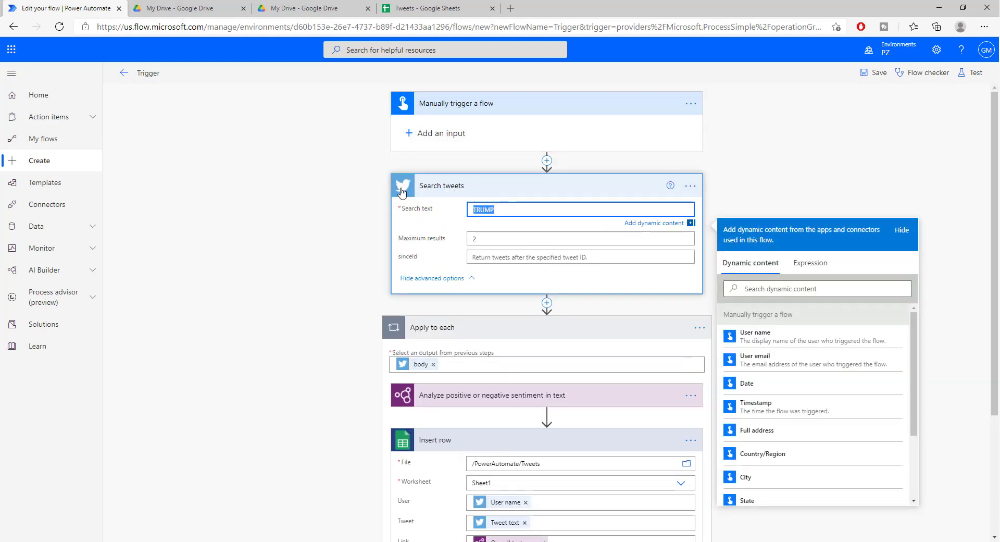
{"action": "type", "text": "TESLA"}
{"action": "left_click", "coordinate": [479, 238]}
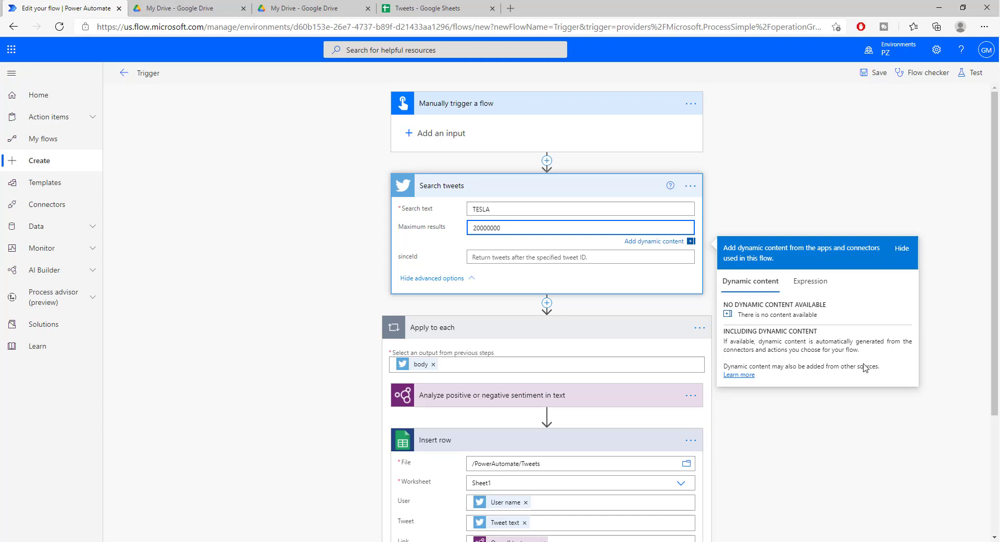
{"action": "left_click", "coordinate": [620, 194]}
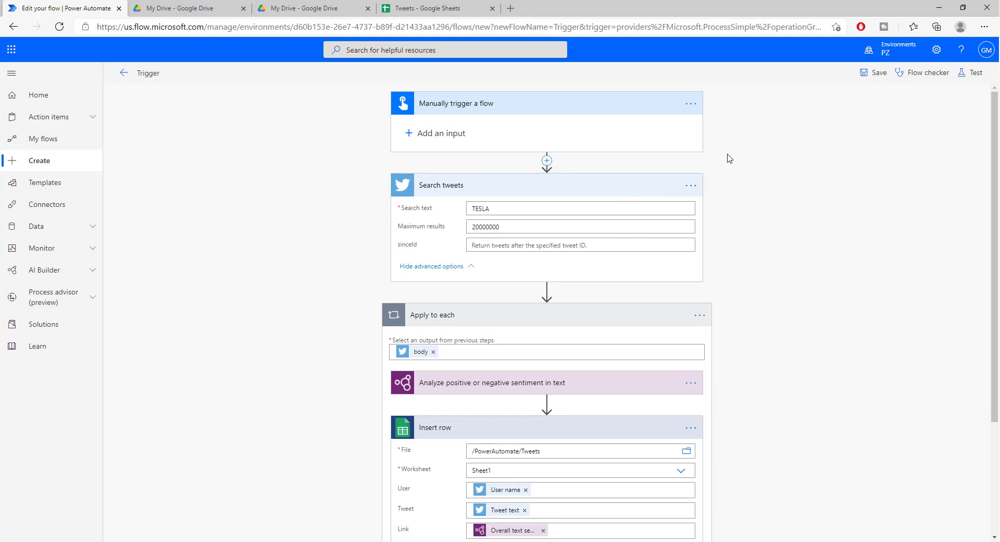
Save the edited flow, run a manual test, and open the run history.
{"action": "left_click", "coordinate": [879, 75]}
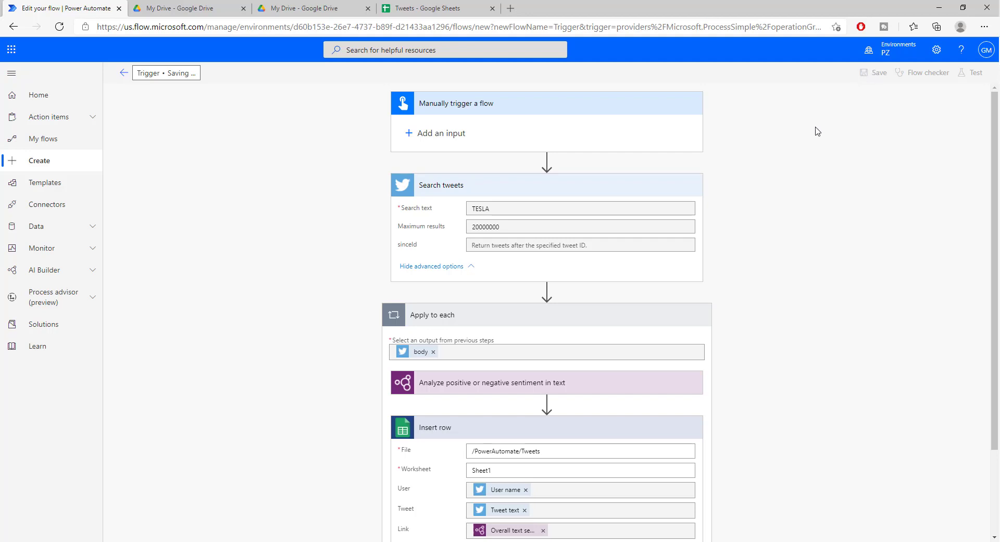
{"action": "scroll", "coordinate": [817, 129], "scroll_direction": "down", "scroll_amount": 2}
{"action": "scroll", "coordinate": [817, 129], "scroll_direction": "up", "scroll_amount": 2}
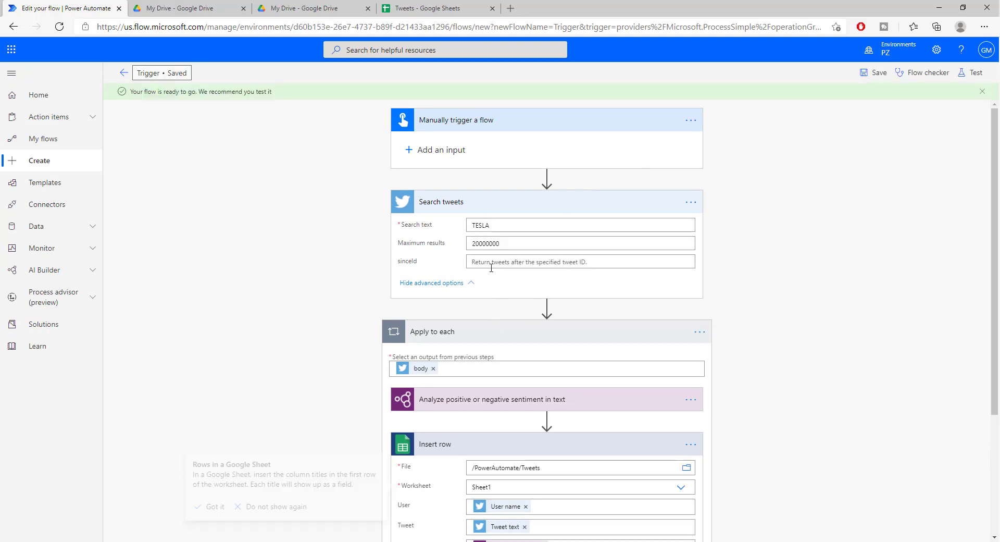
{"action": "left_click", "coordinate": [976, 77]}
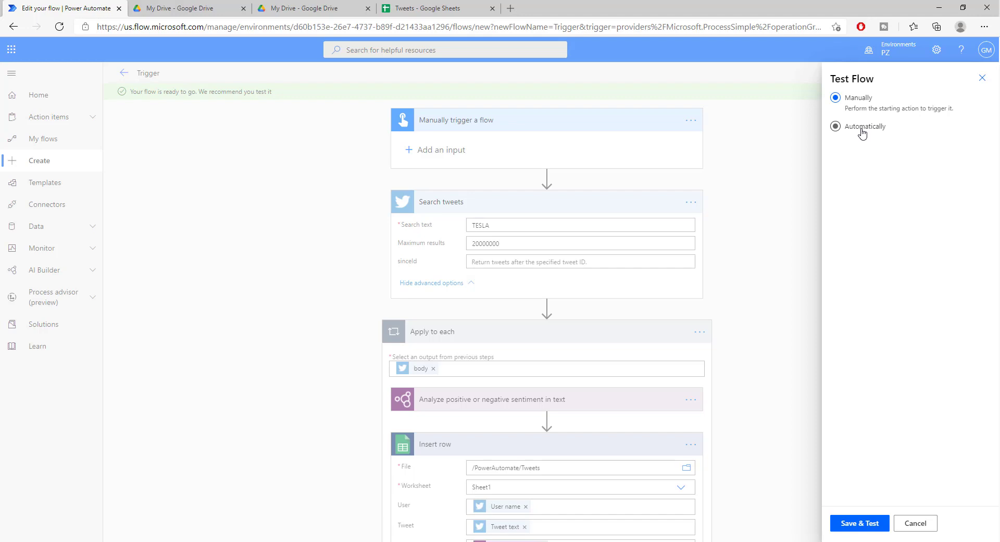
{"action": "left_click", "coordinate": [852, 529]}
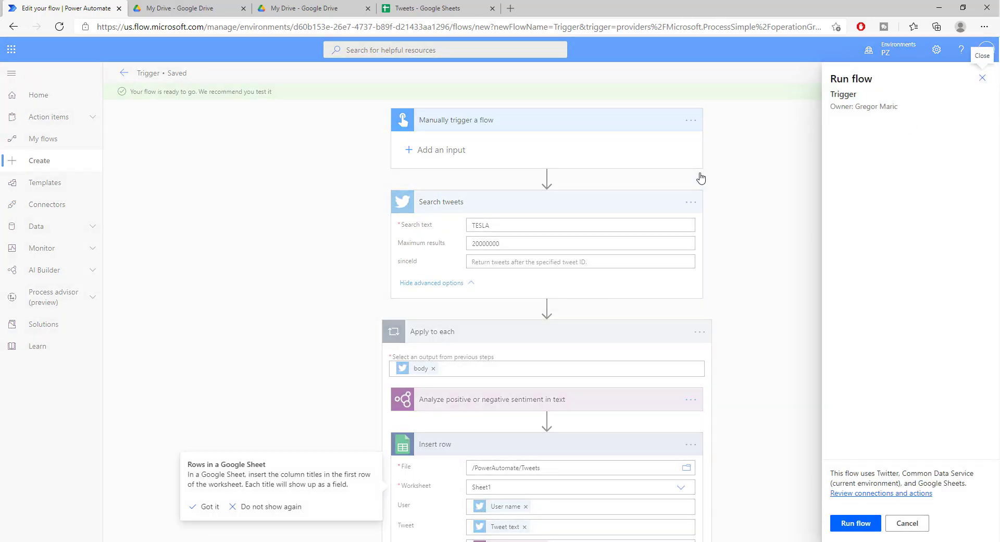
{"action": "left_click", "coordinate": [850, 523]}
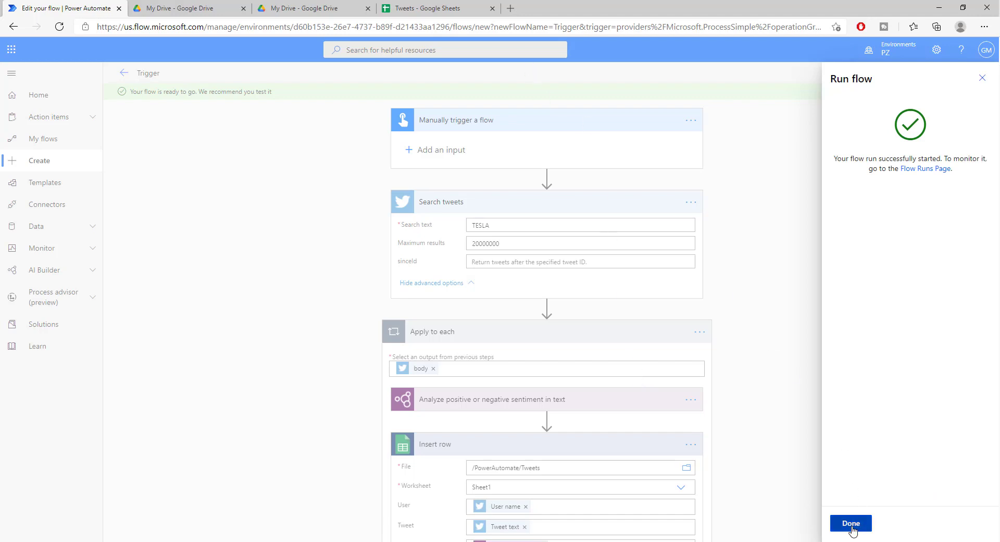
{"action": "left_click", "coordinate": [850, 523]}
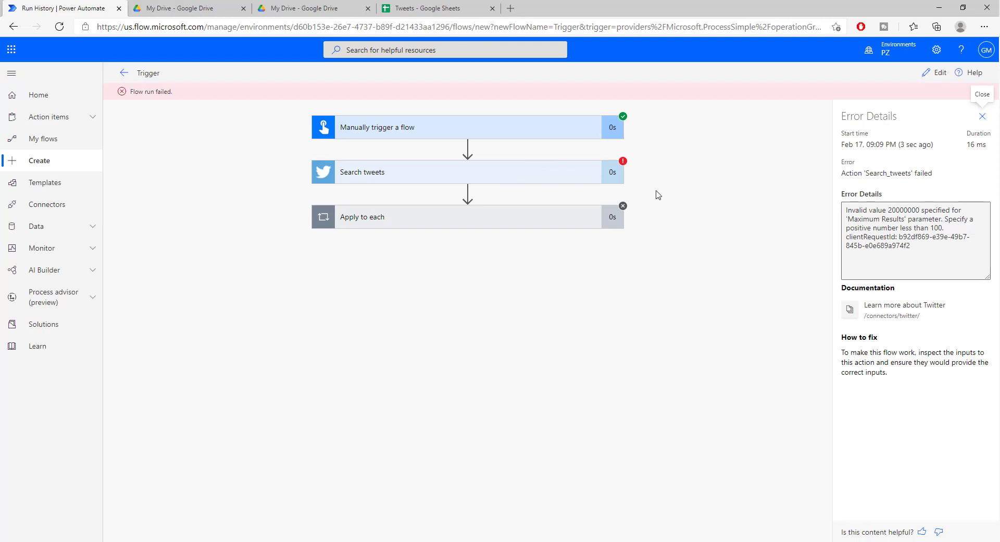
Expand the failed Search tweets step to read its TESLA inputs and 400 BadRequest output.
{"action": "left_click", "coordinate": [498, 172]}
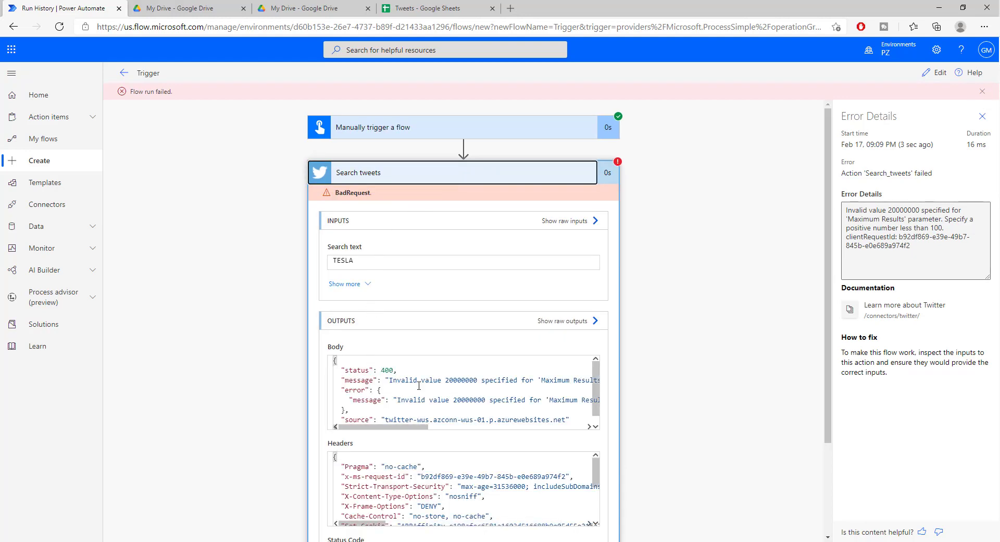
{"action": "scroll", "coordinate": [479, 388], "scroll_direction": "down", "scroll_amount": 3}
{"action": "scroll", "coordinate": [480, 333], "scroll_direction": "up", "scroll_amount": 2}
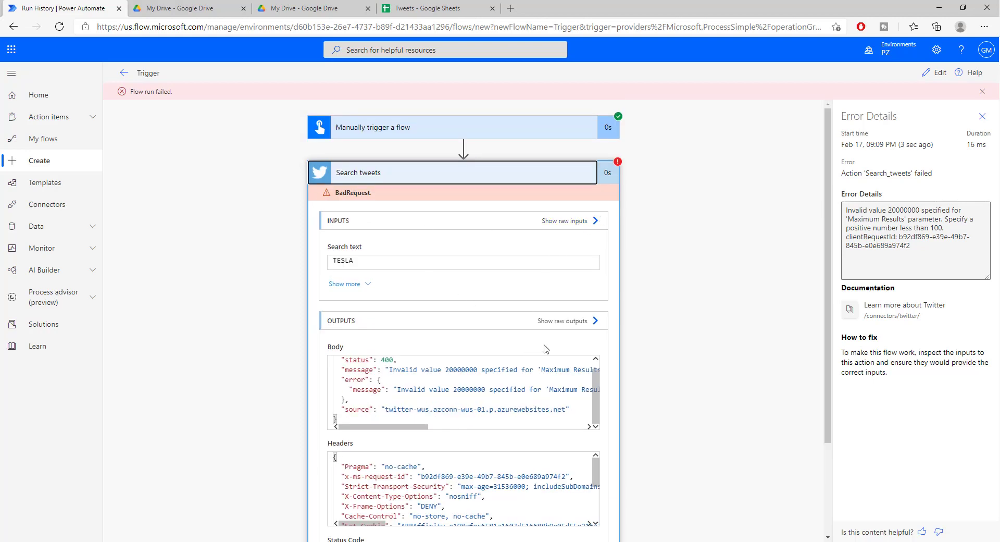
{"action": "scroll", "coordinate": [546, 349], "scroll_direction": "down", "scroll_amount": 3}
{"action": "scroll", "coordinate": [425, 415], "scroll_direction": "up", "scroll_amount": 2}
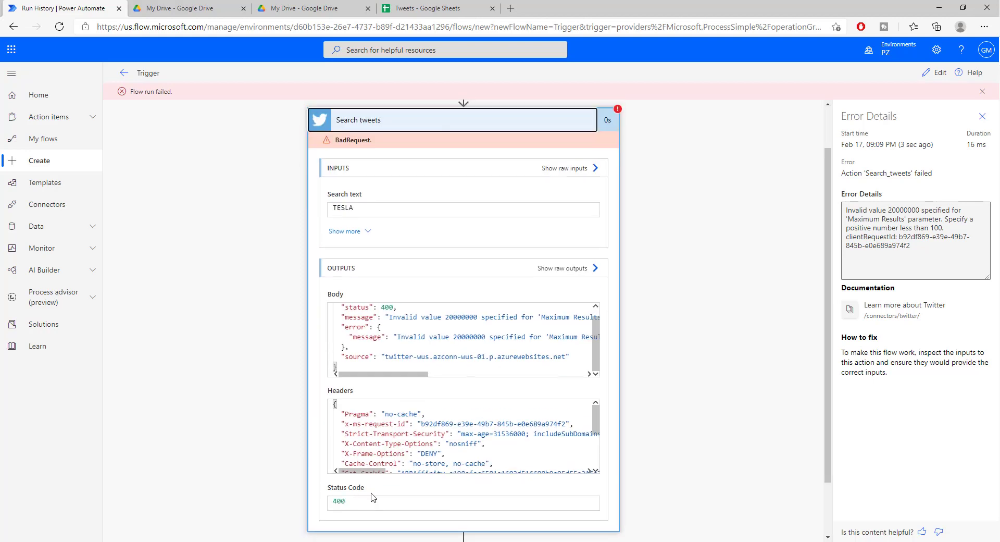
{"action": "scroll", "coordinate": [578, 152], "scroll_direction": "up", "scroll_amount": 1}
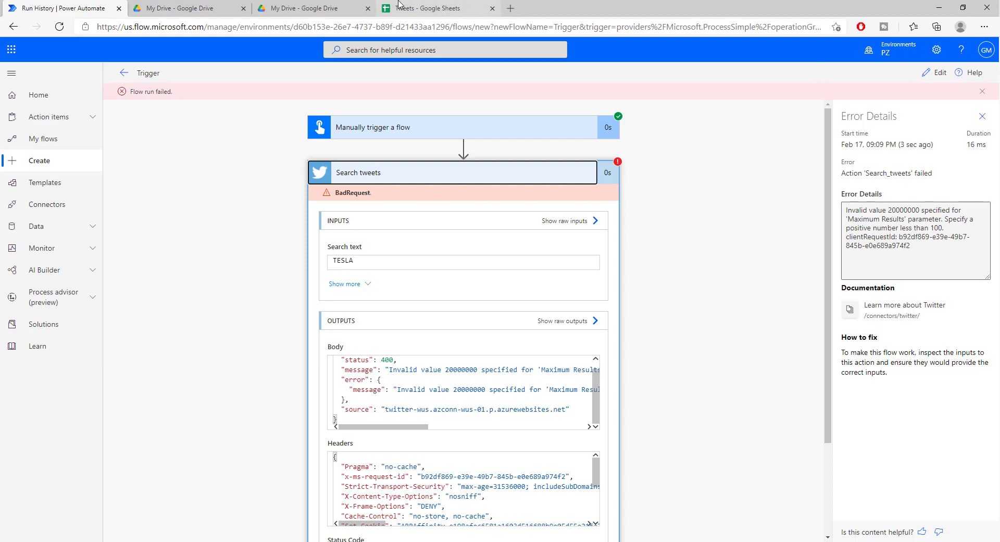
Switch to the Tweets spreadsheet to check for new rows.
{"action": "left_click", "coordinate": [416, 8]}
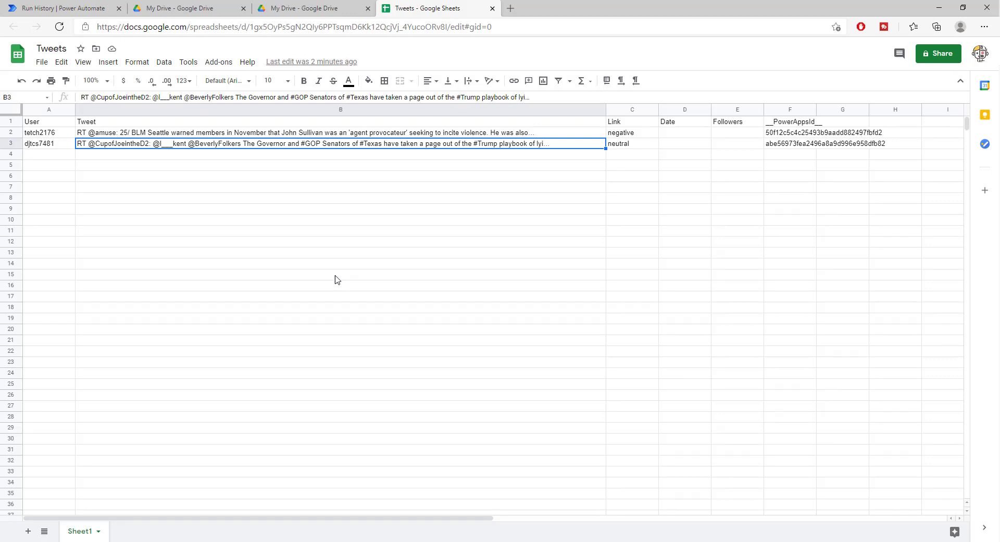